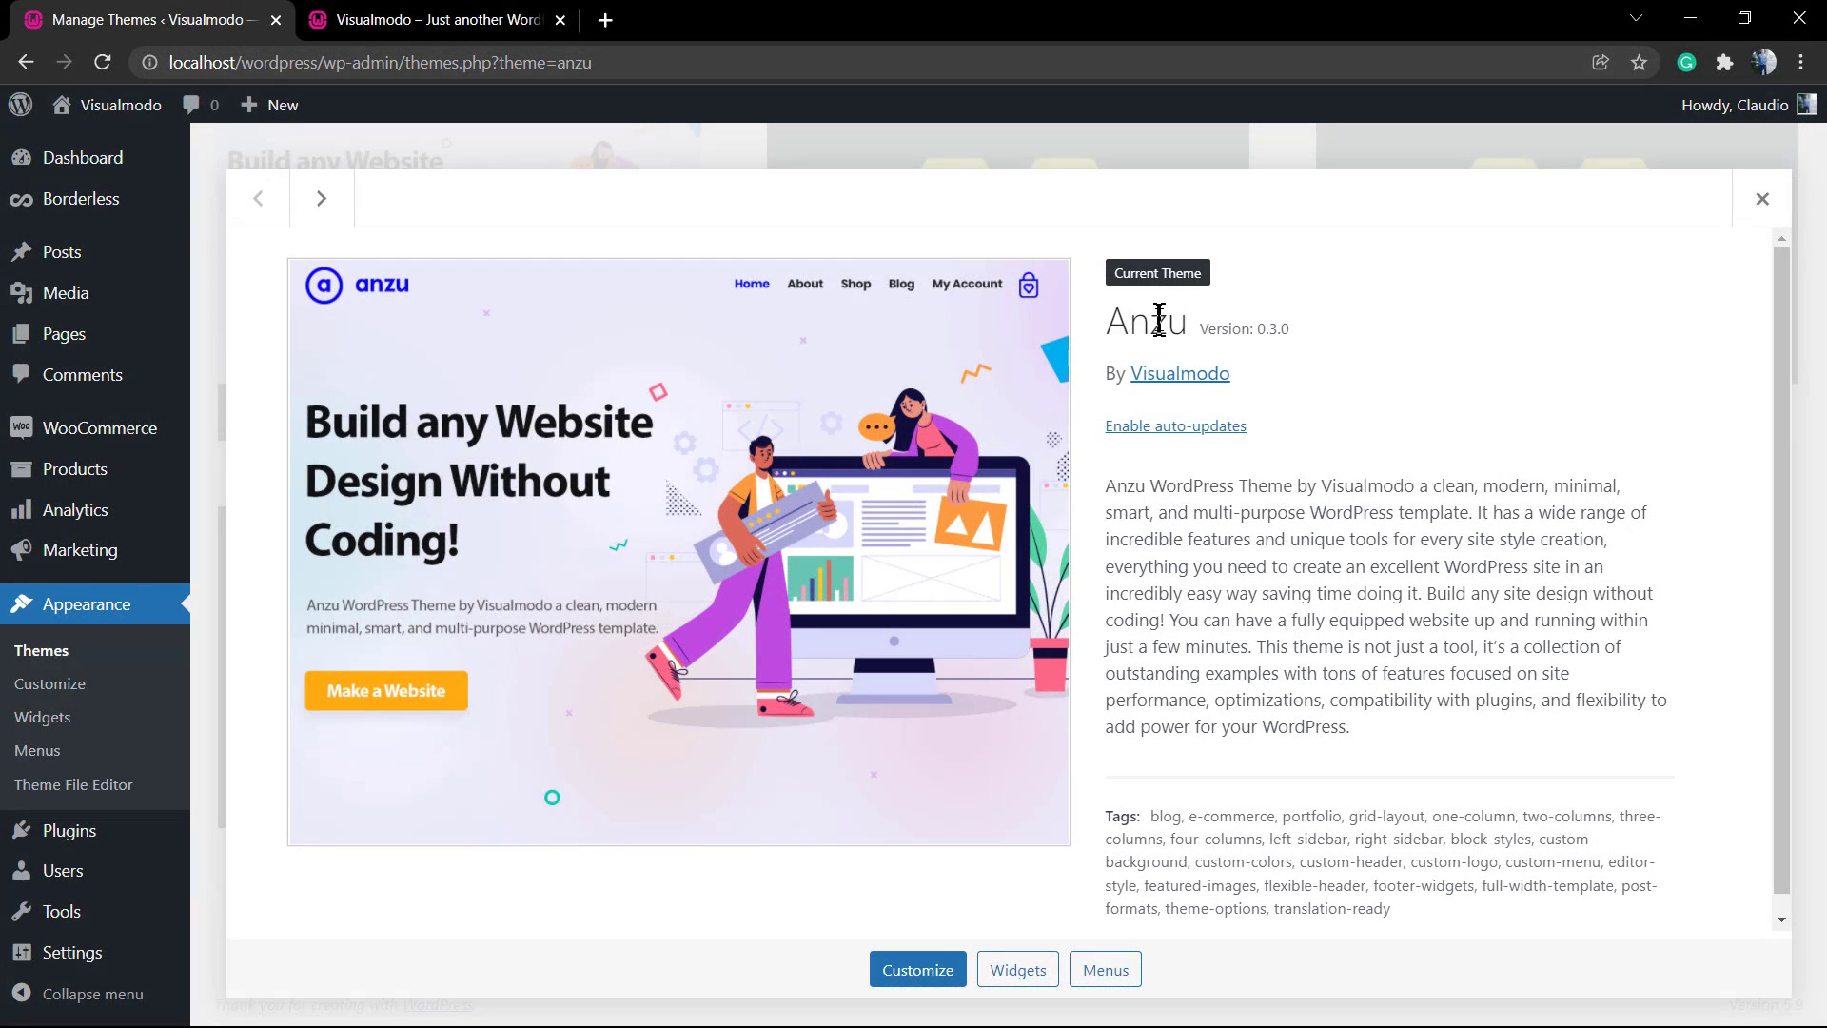
- On the site front page, inspect the footer line 'Copyright © 2022 Visualmodo | Powered by Anzu WordPress Theme'
key(super+plus)
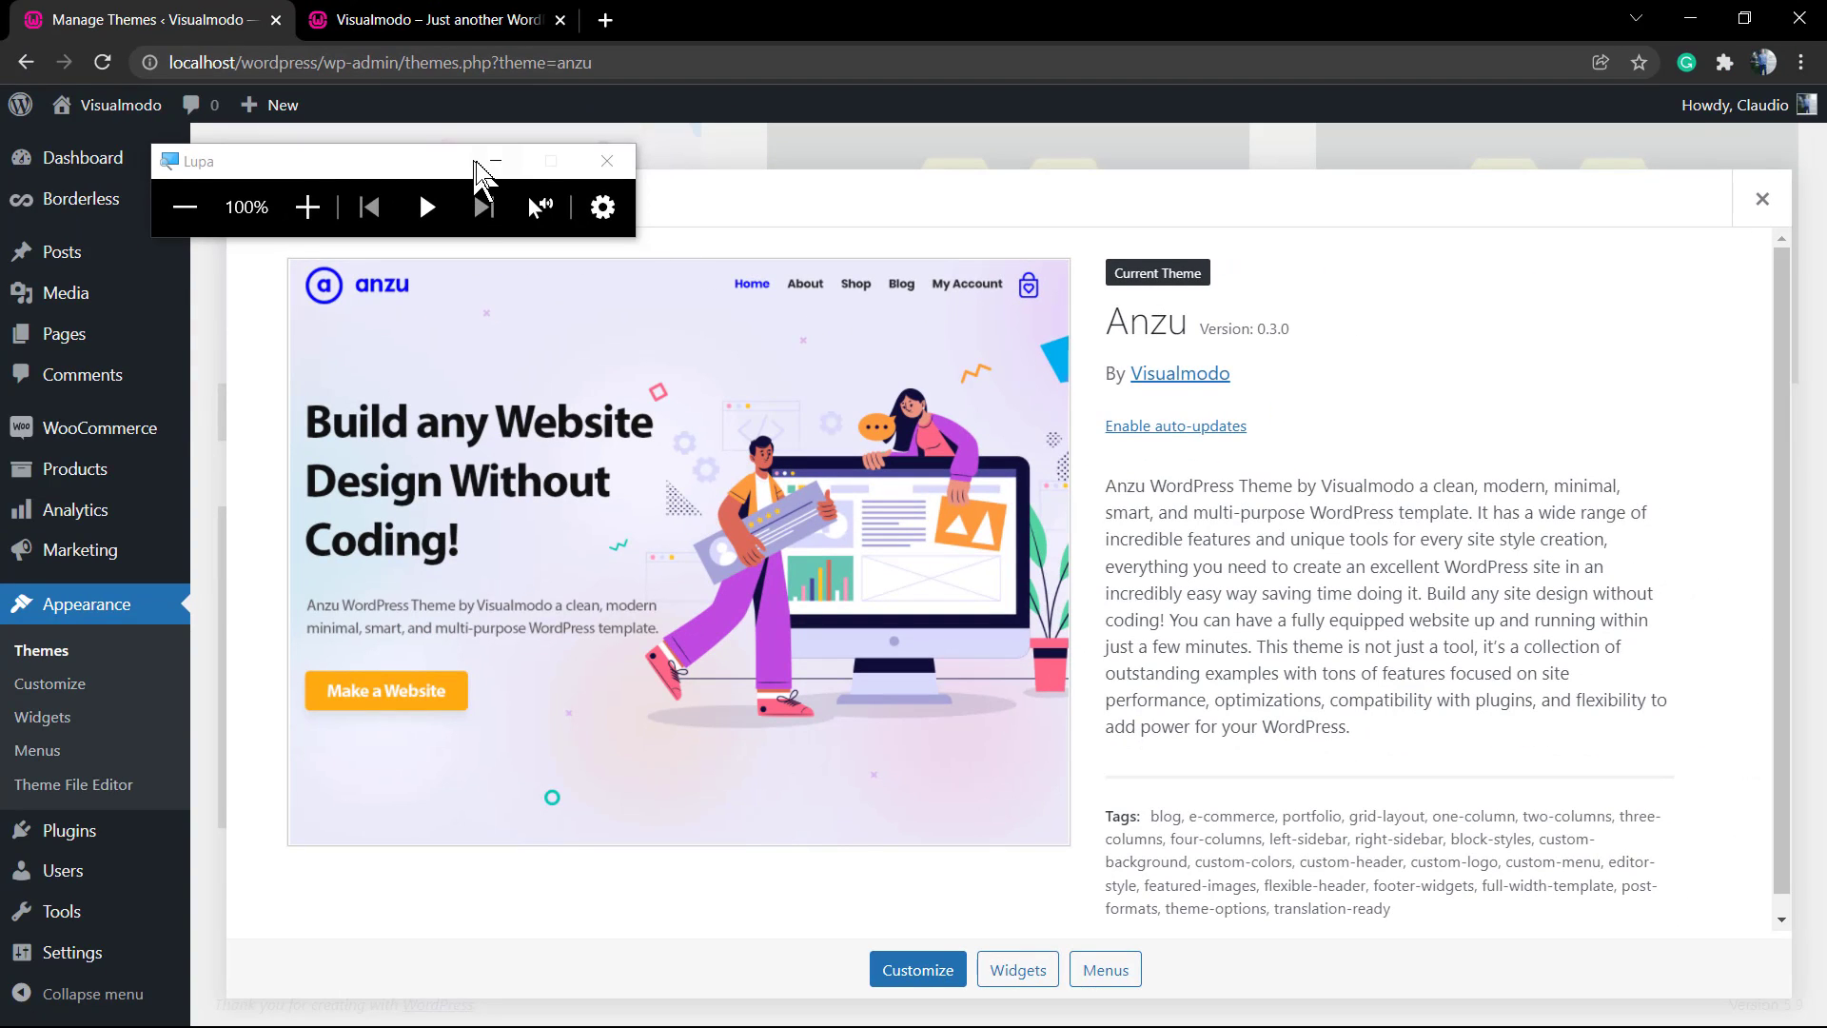
key(super+Escape)
click(450, 31)
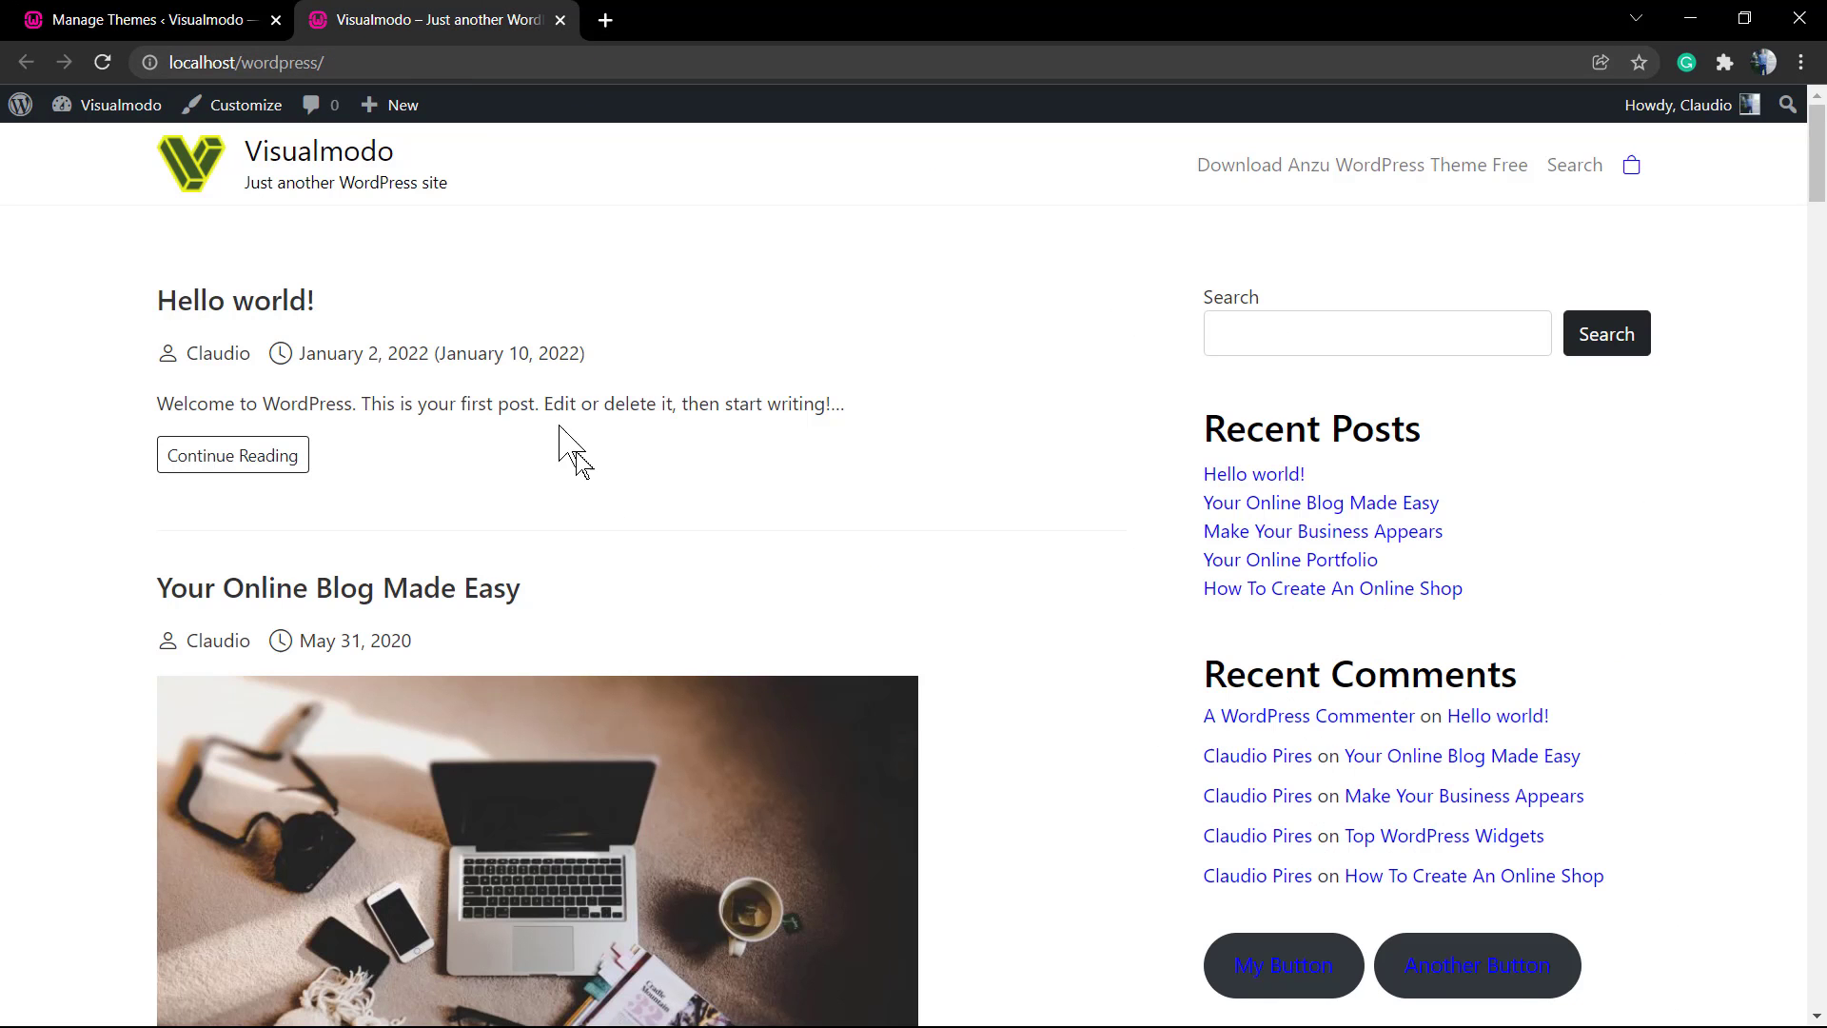
scroll(824, 497, down, 15)
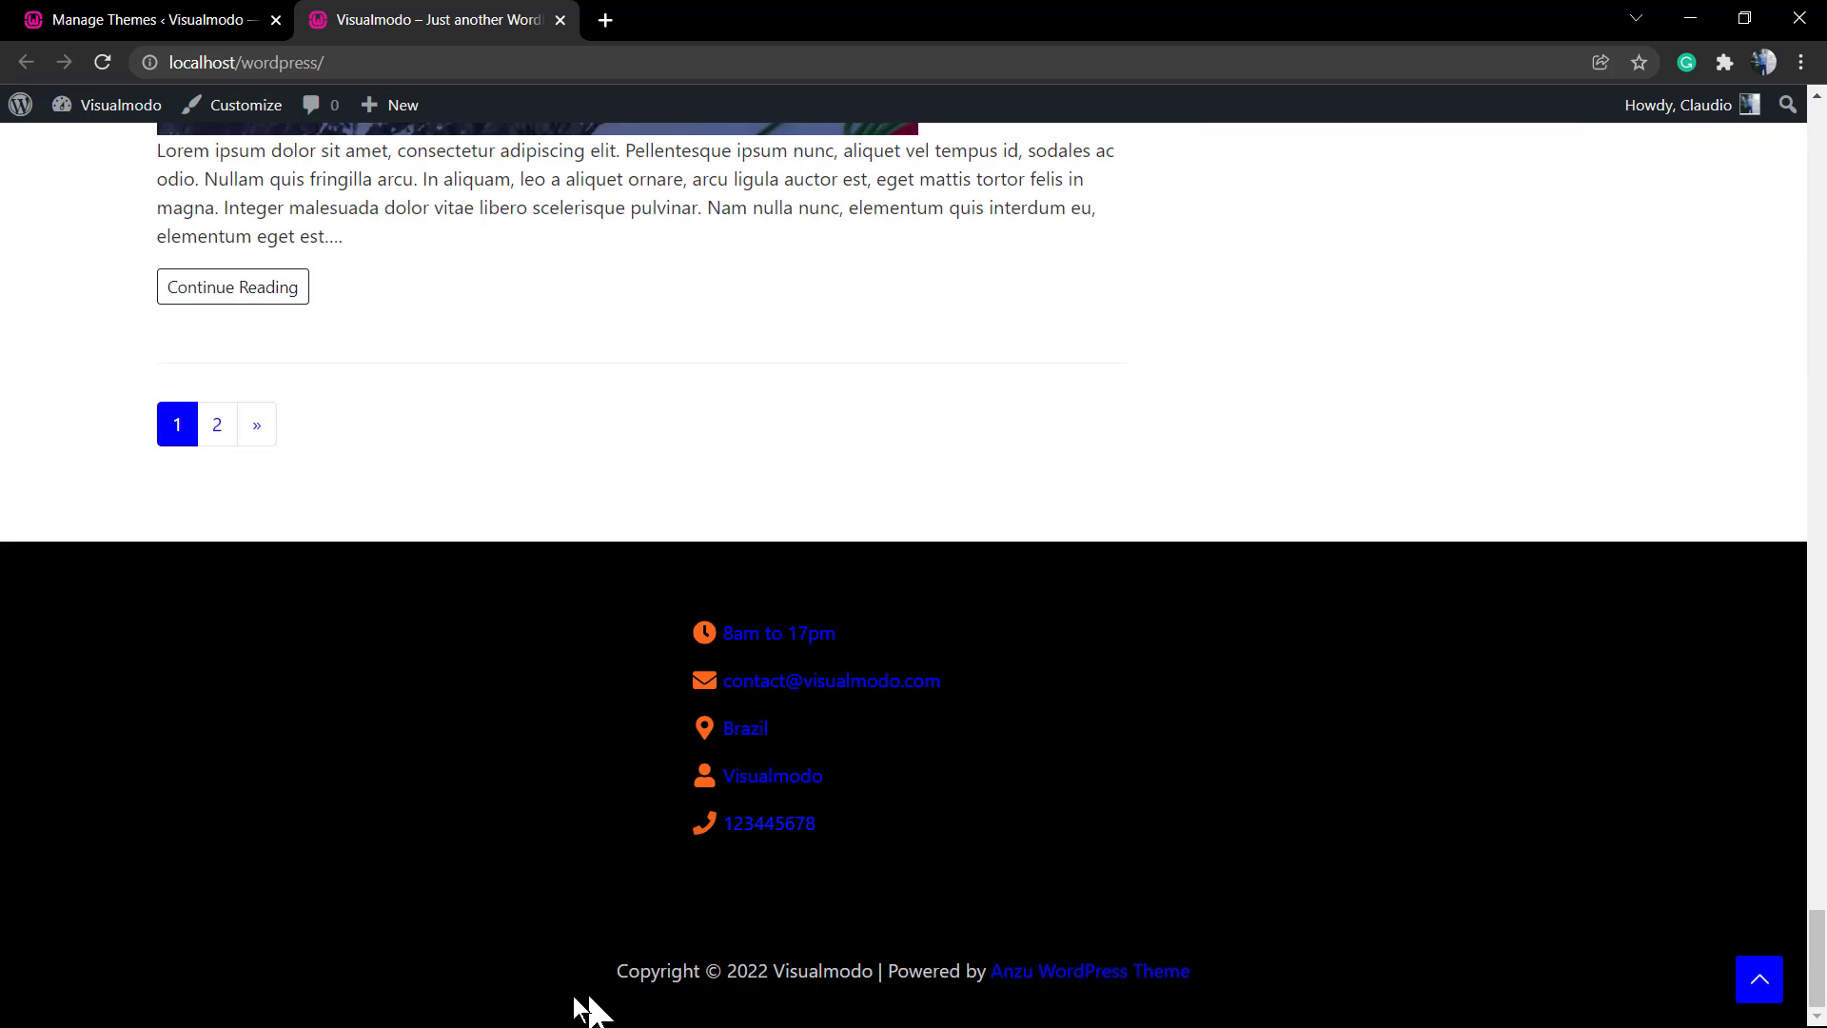
mouse_move(583, 1008)
mouse_down()
mouse_move(1270, 1001)
mouse_move(666, 997)
mouse_move(1211, 1004)
mouse_move(714, 967)
mouse_move(1240, 976)
mouse_up()
click(1239, 960)
- Go from the Anzu theme details to the Dashboard and launch Appearance > Customize
click(123, 21)
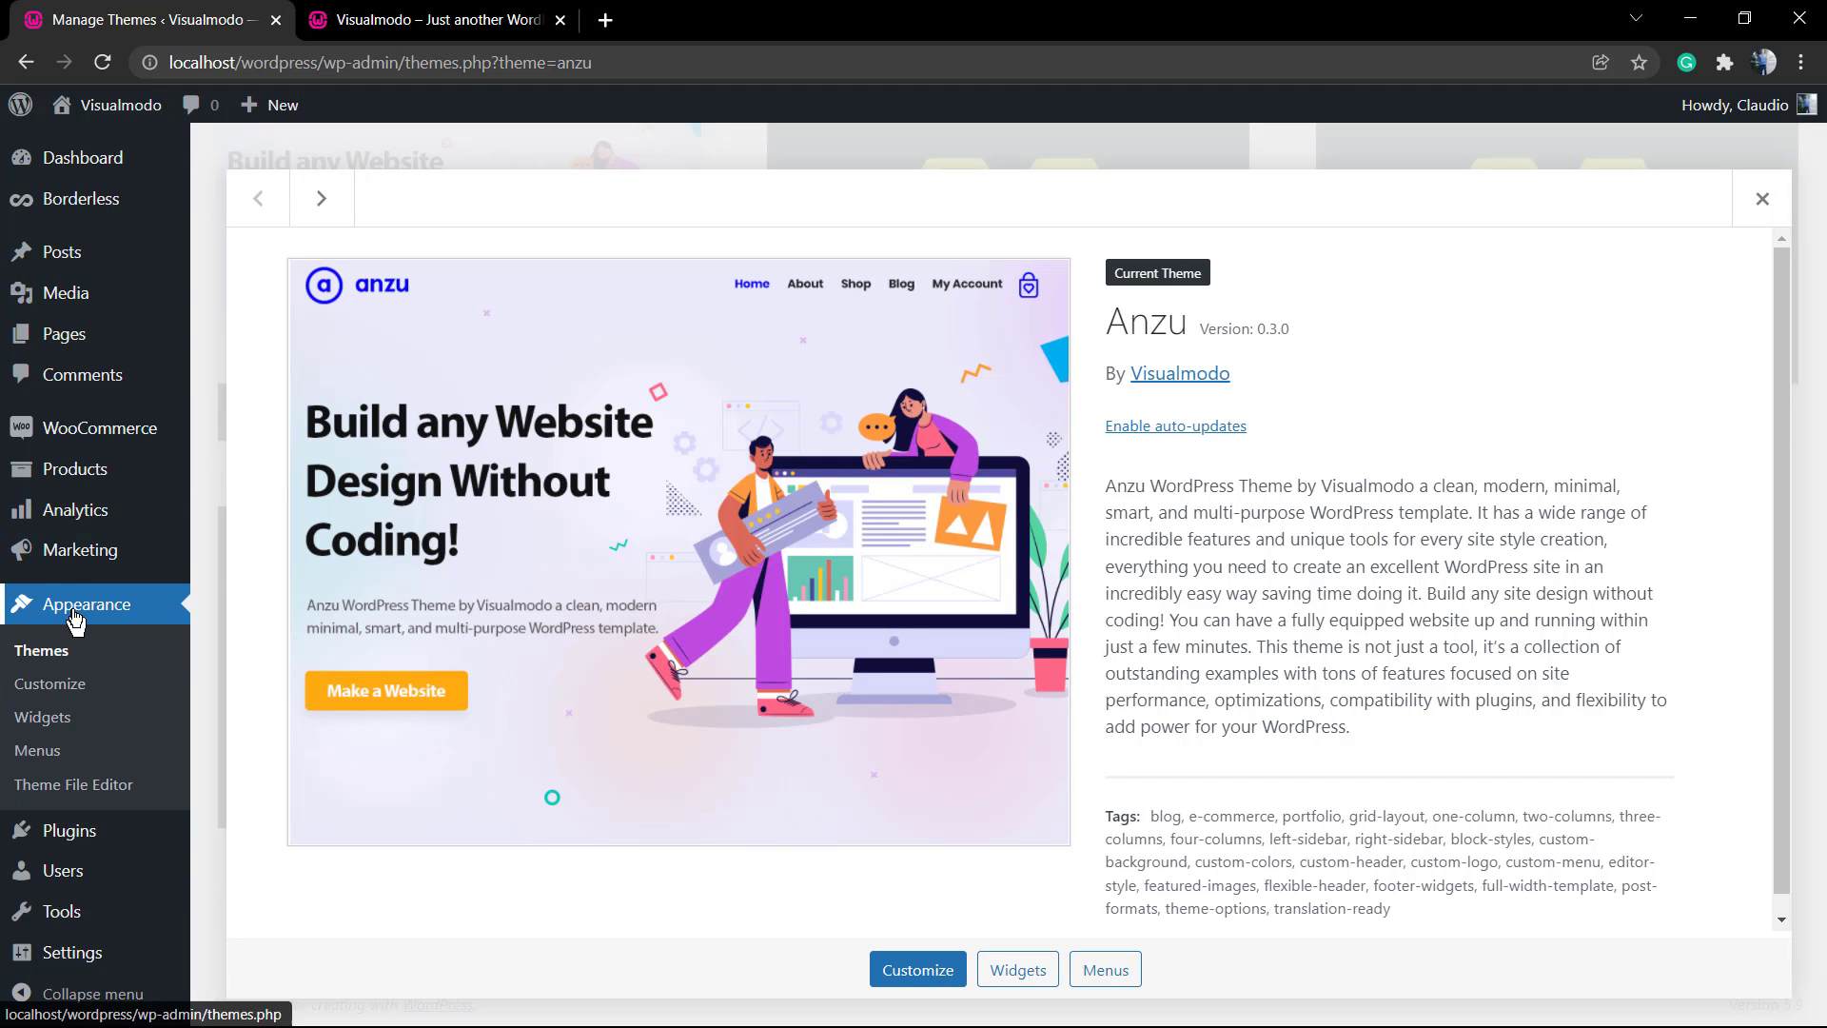
click(82, 160)
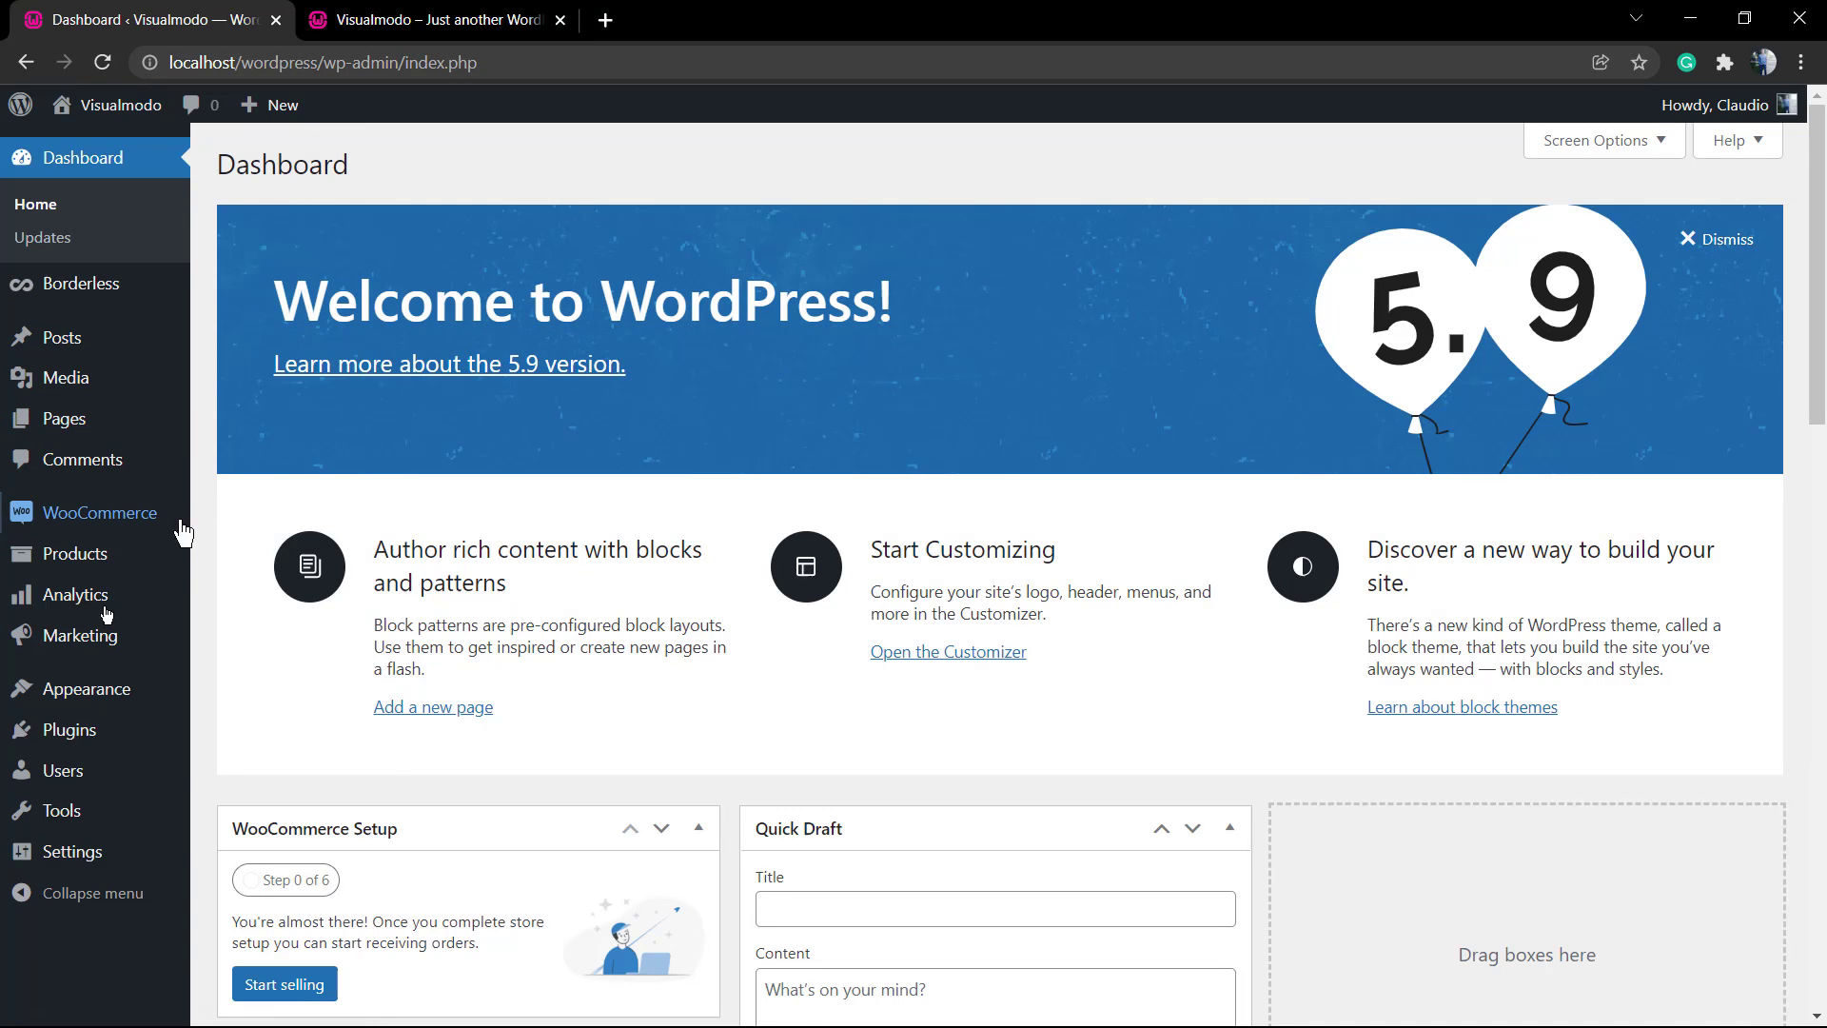
mouse_move(87, 689)
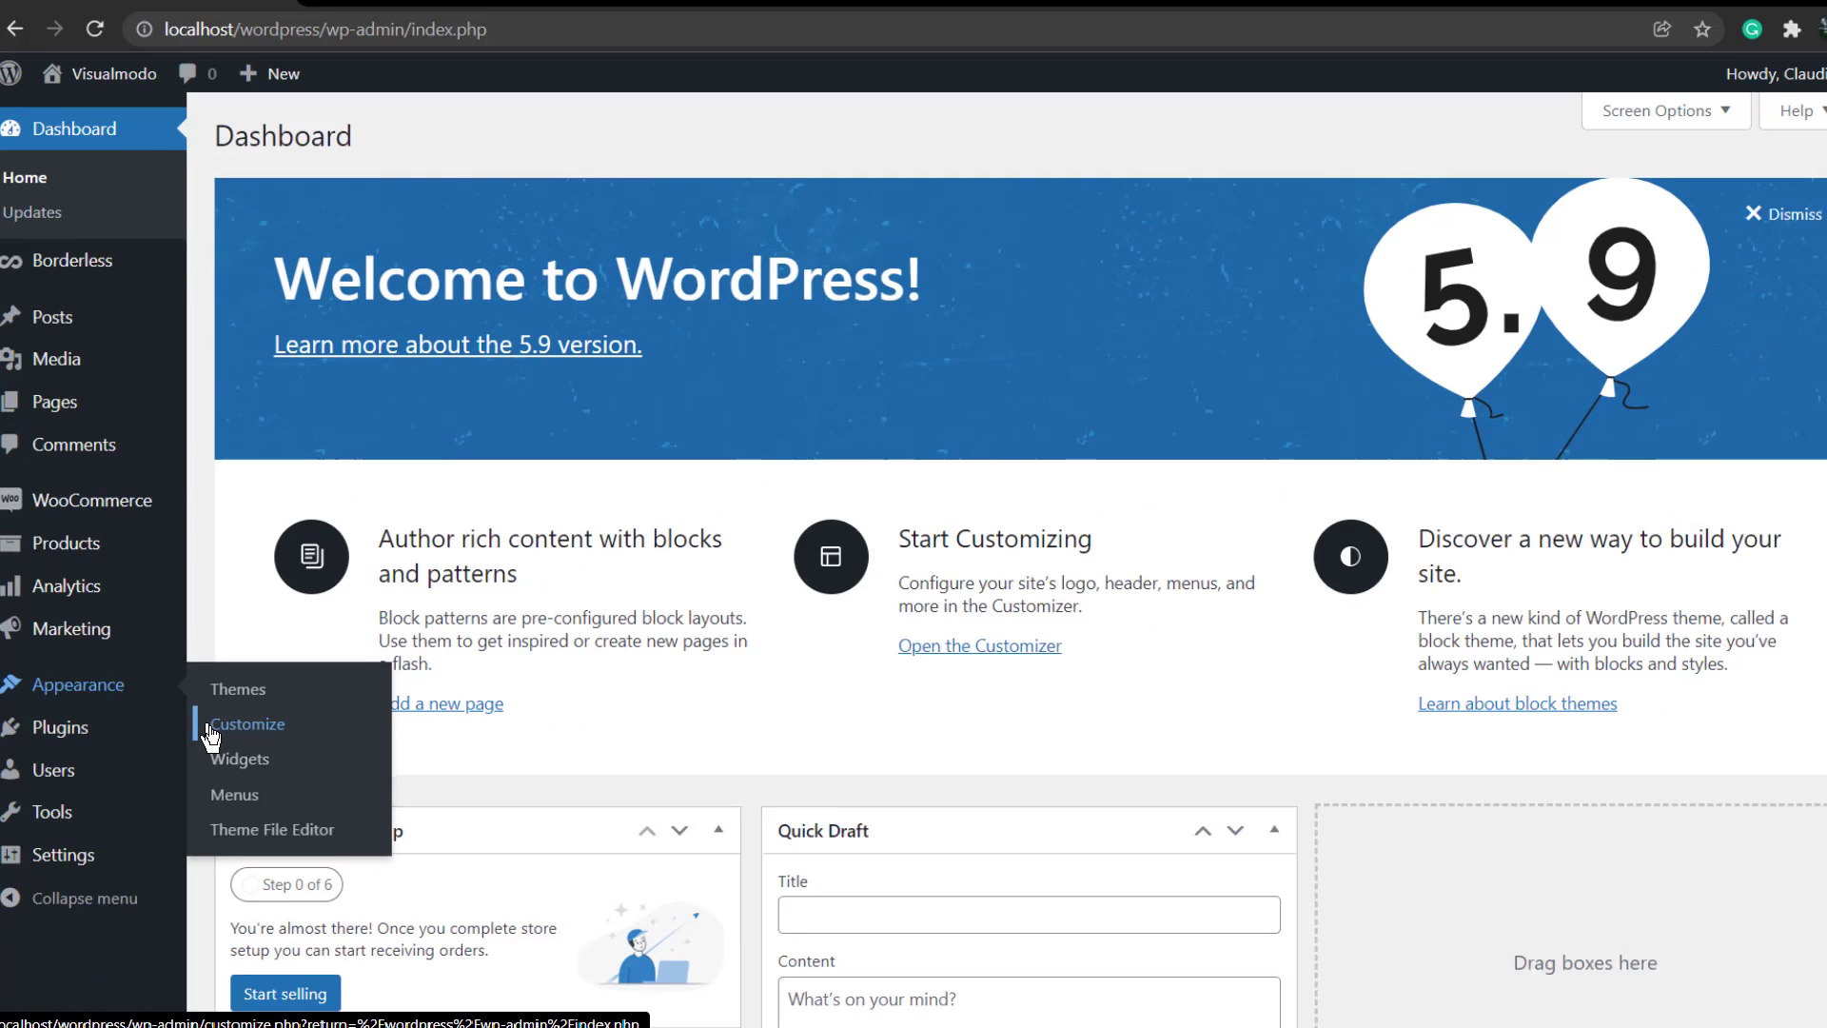
click(211, 731)
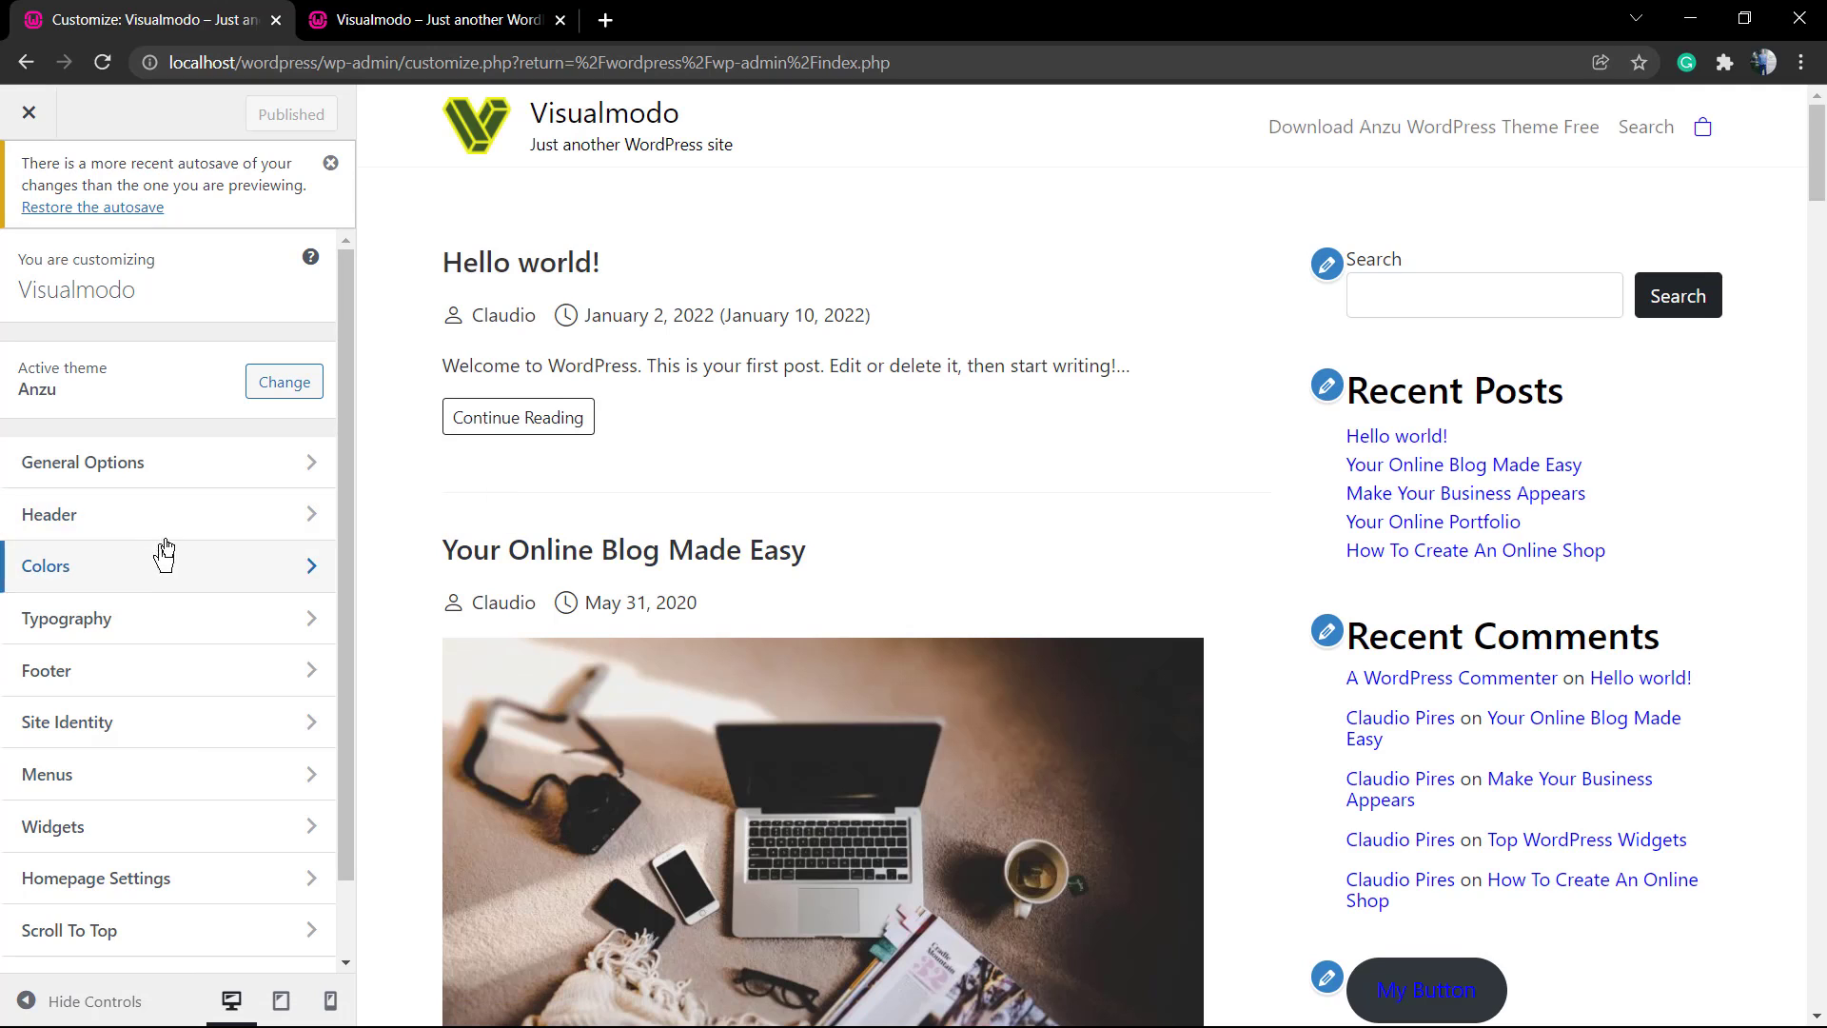
- Navigate to Footer > Footer Bottom in the Customizer
click(73, 677)
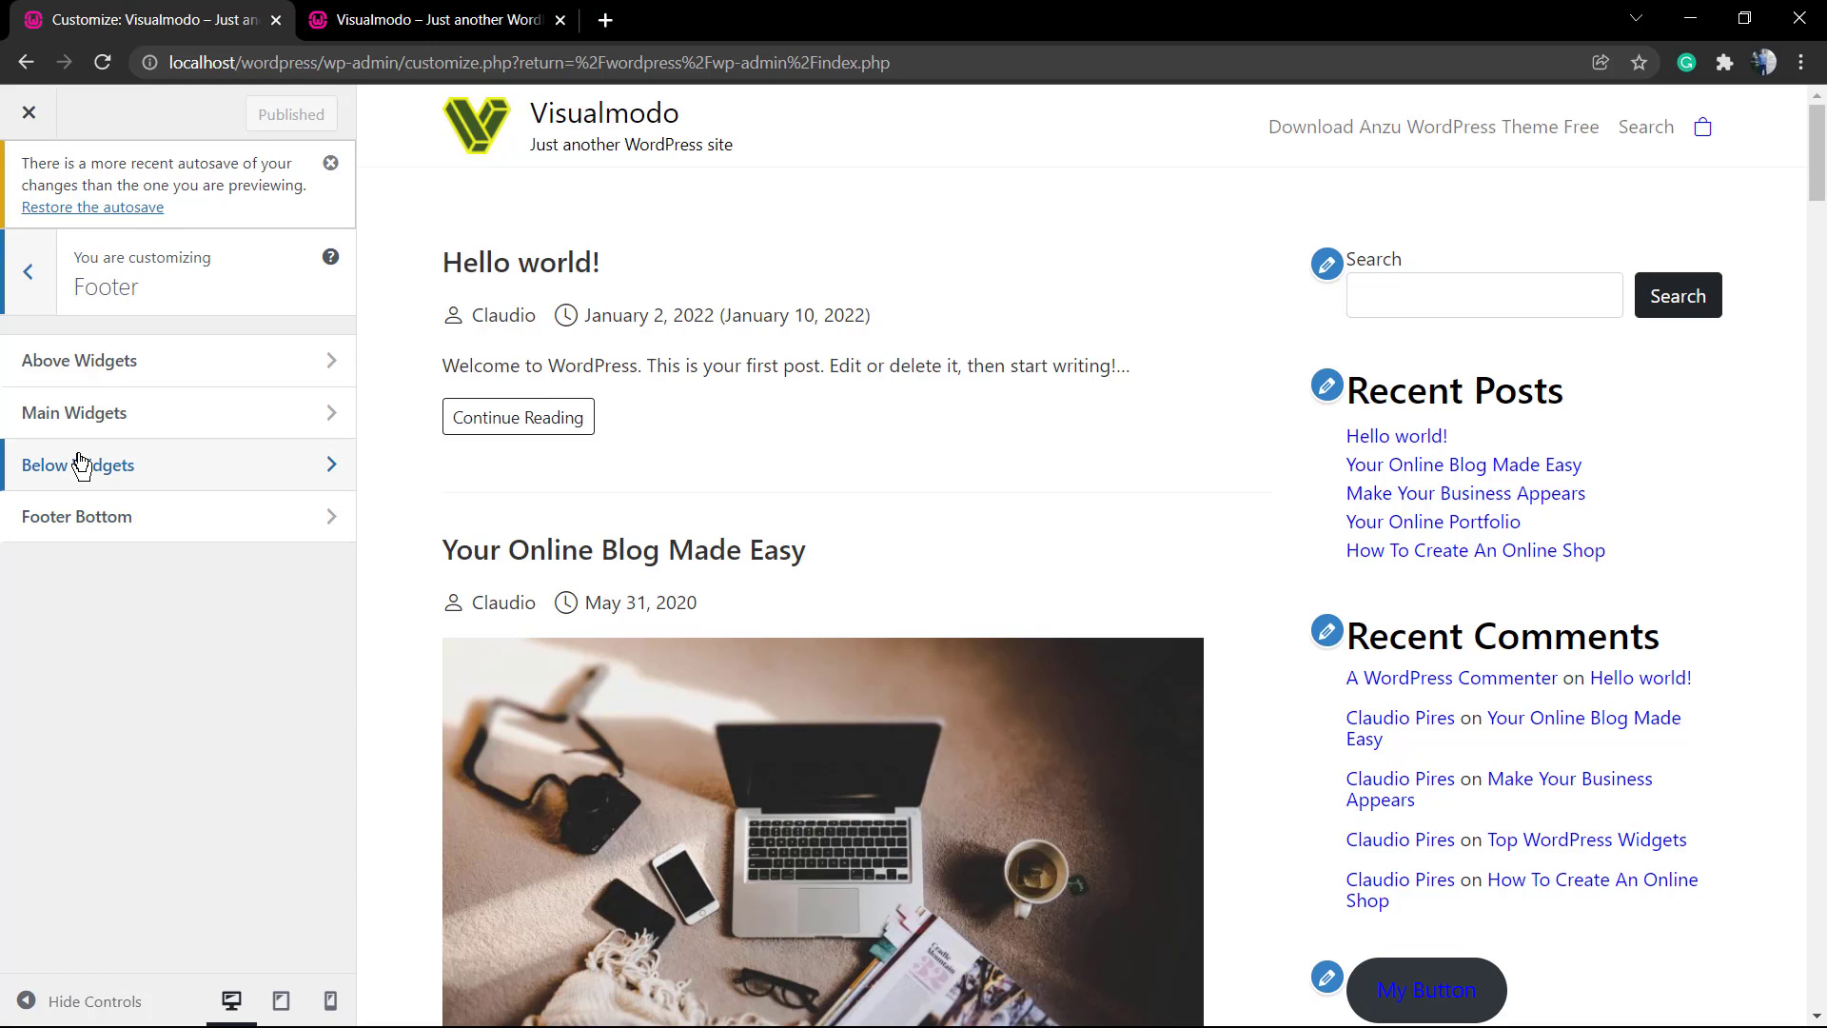
click(82, 529)
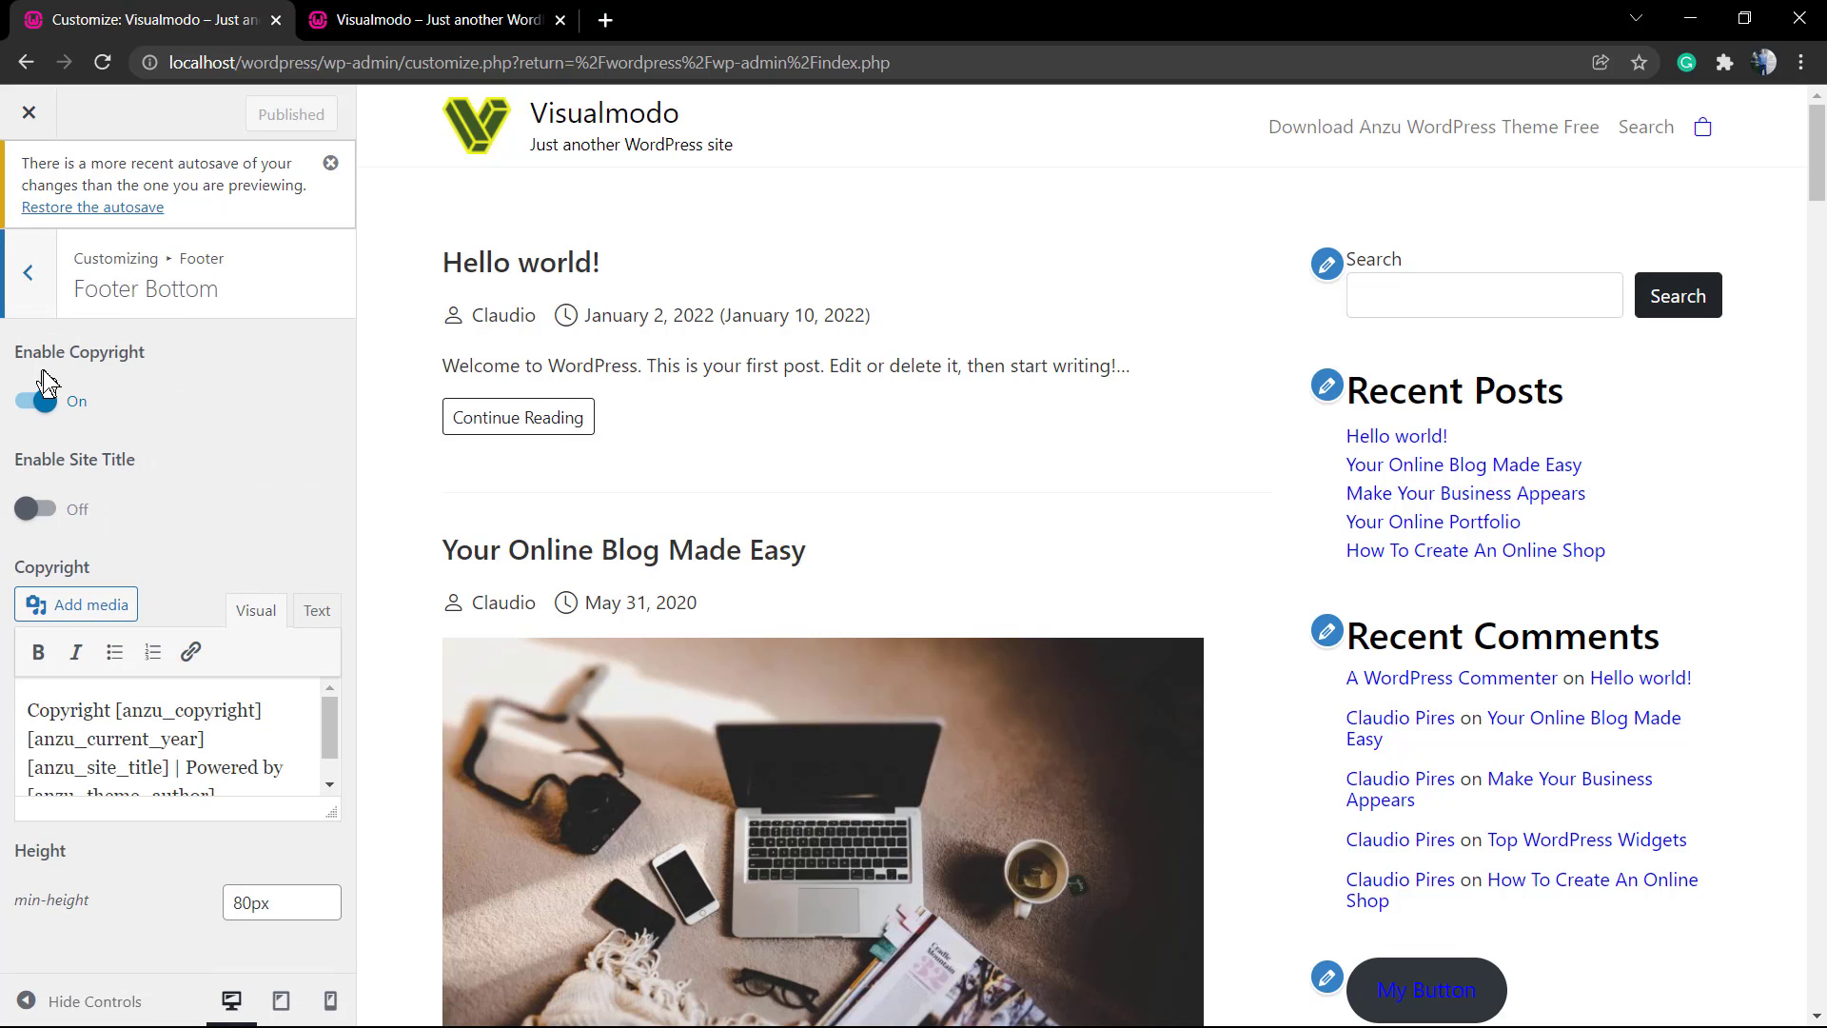
scroll(1073, 599, down, 15)
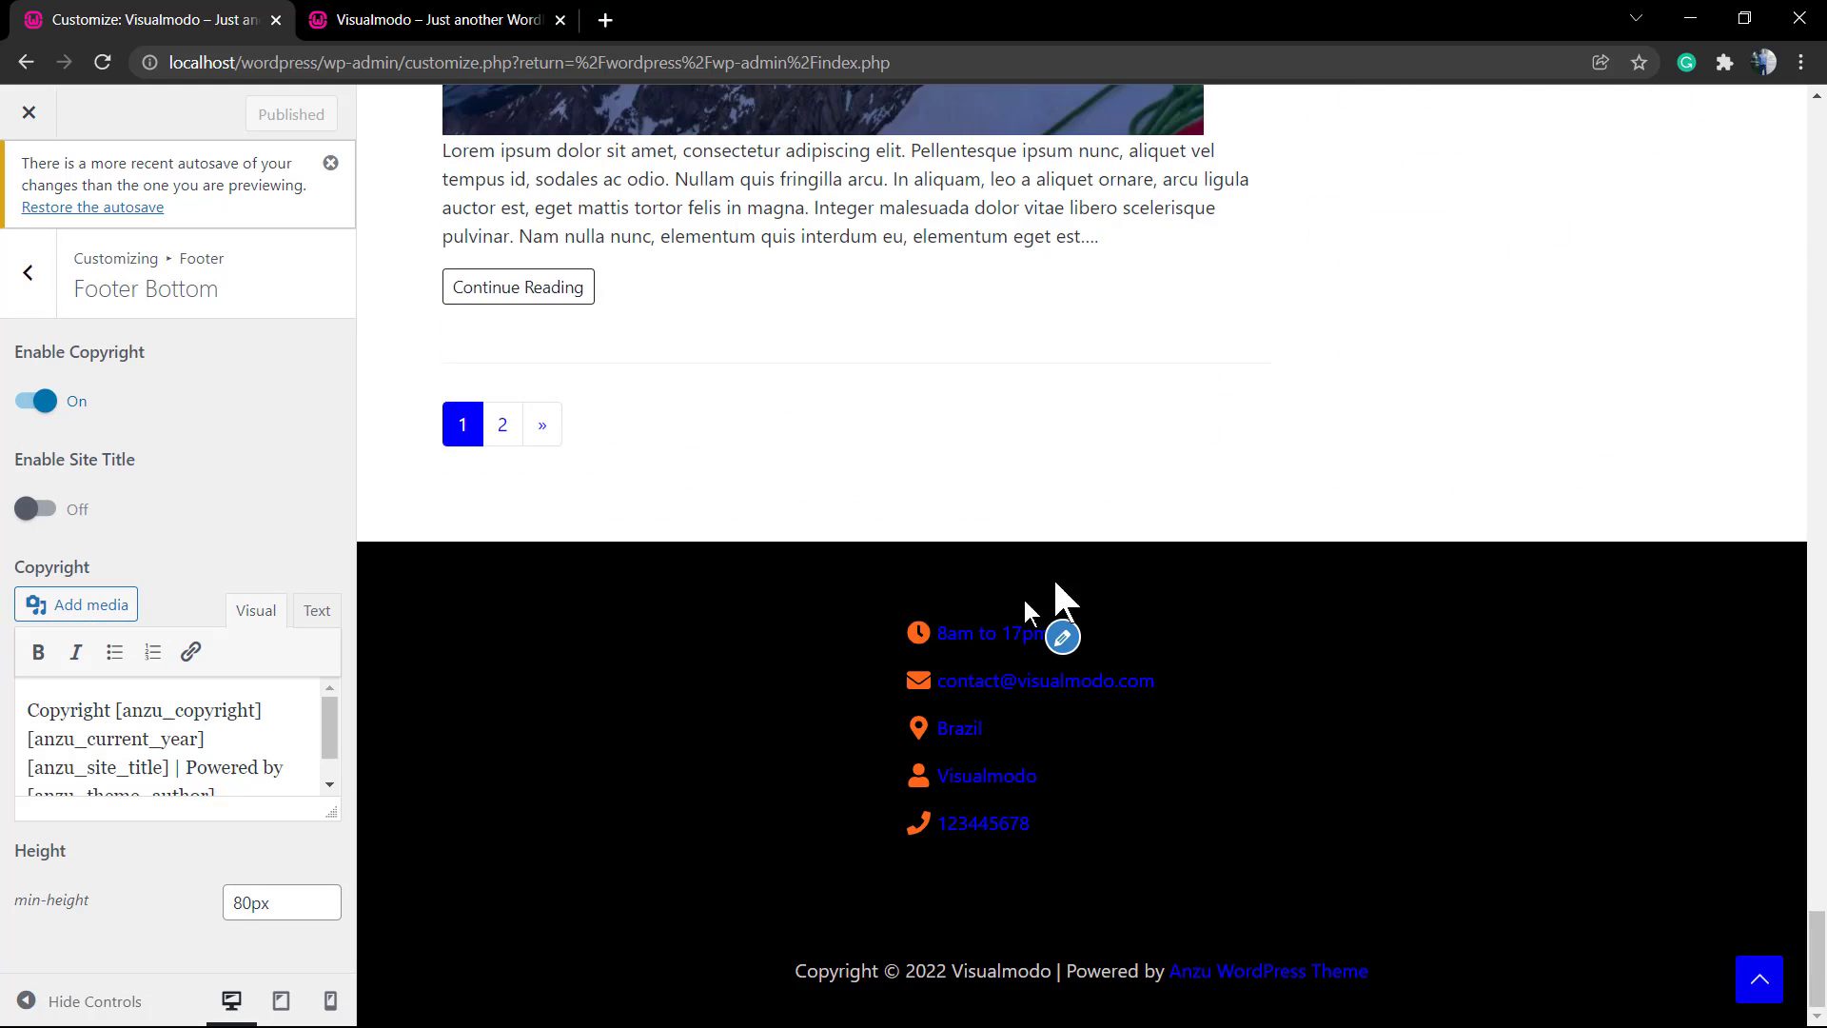
- Turn Enable Copyright off and Enable Site Title on, then view the live site
click(34, 401)
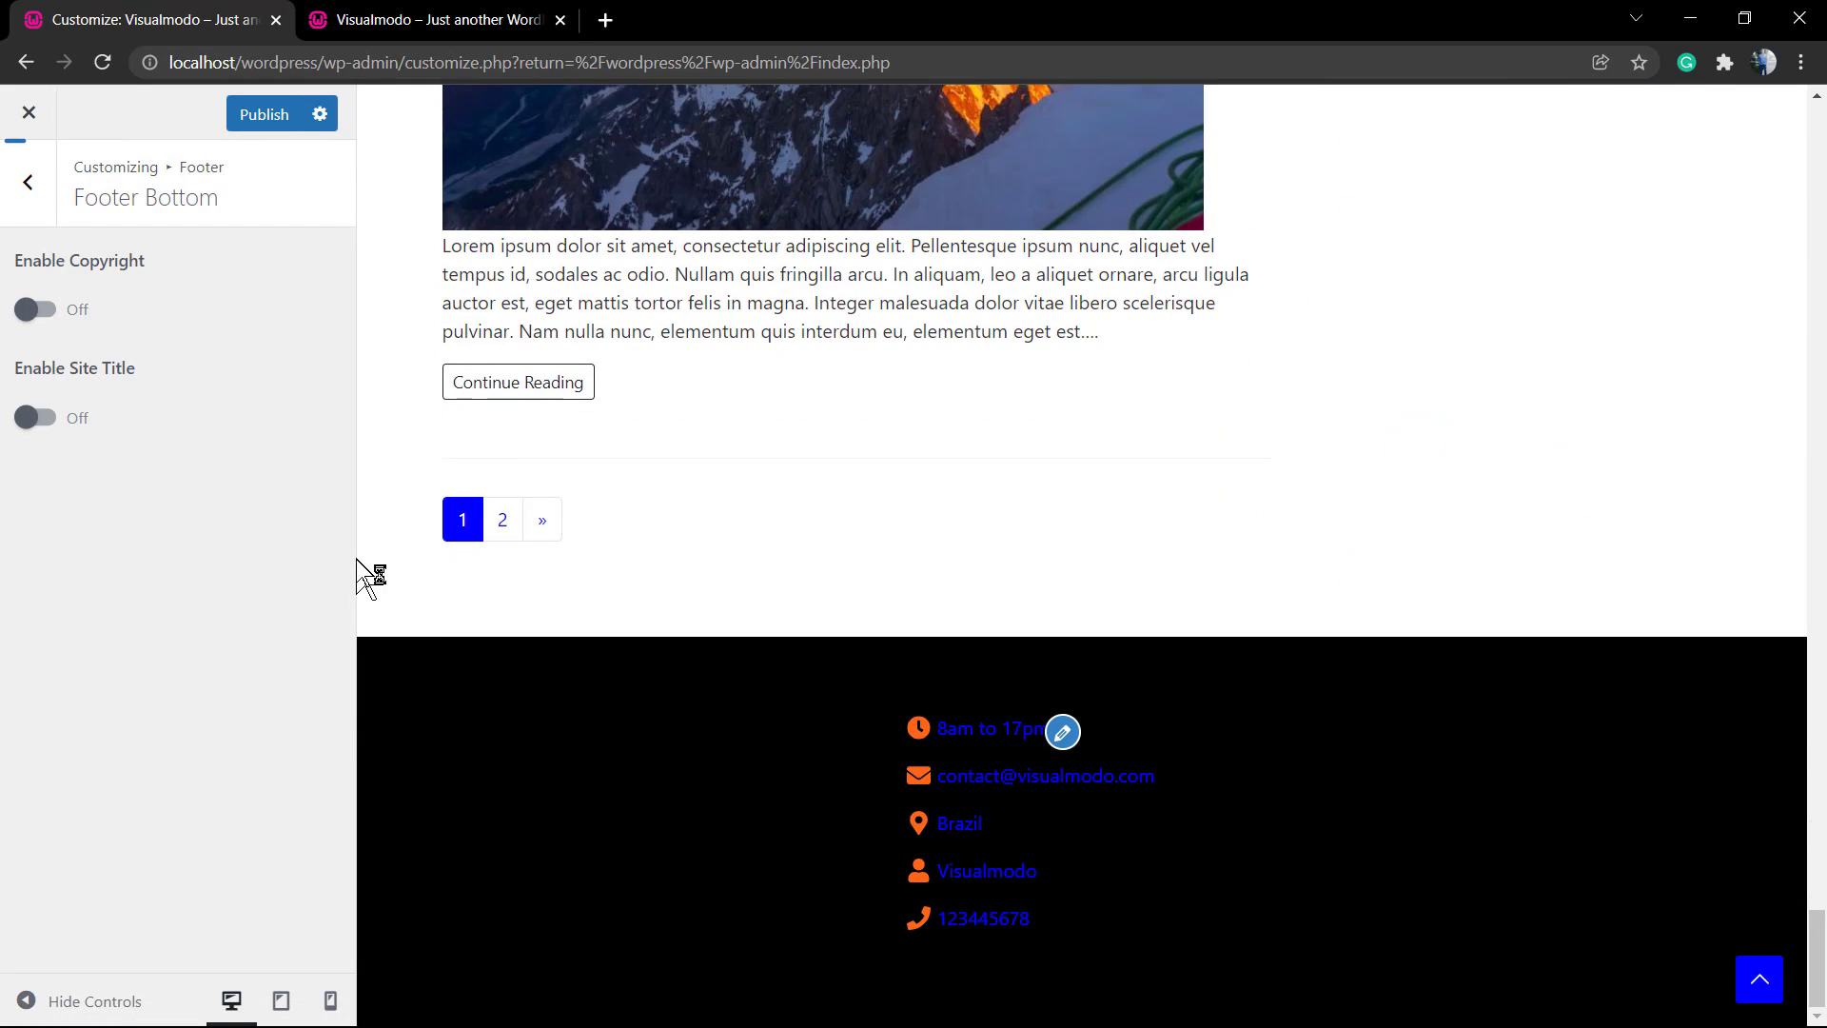
click(34, 418)
click(308, 21)
mouse_move(108, 103)
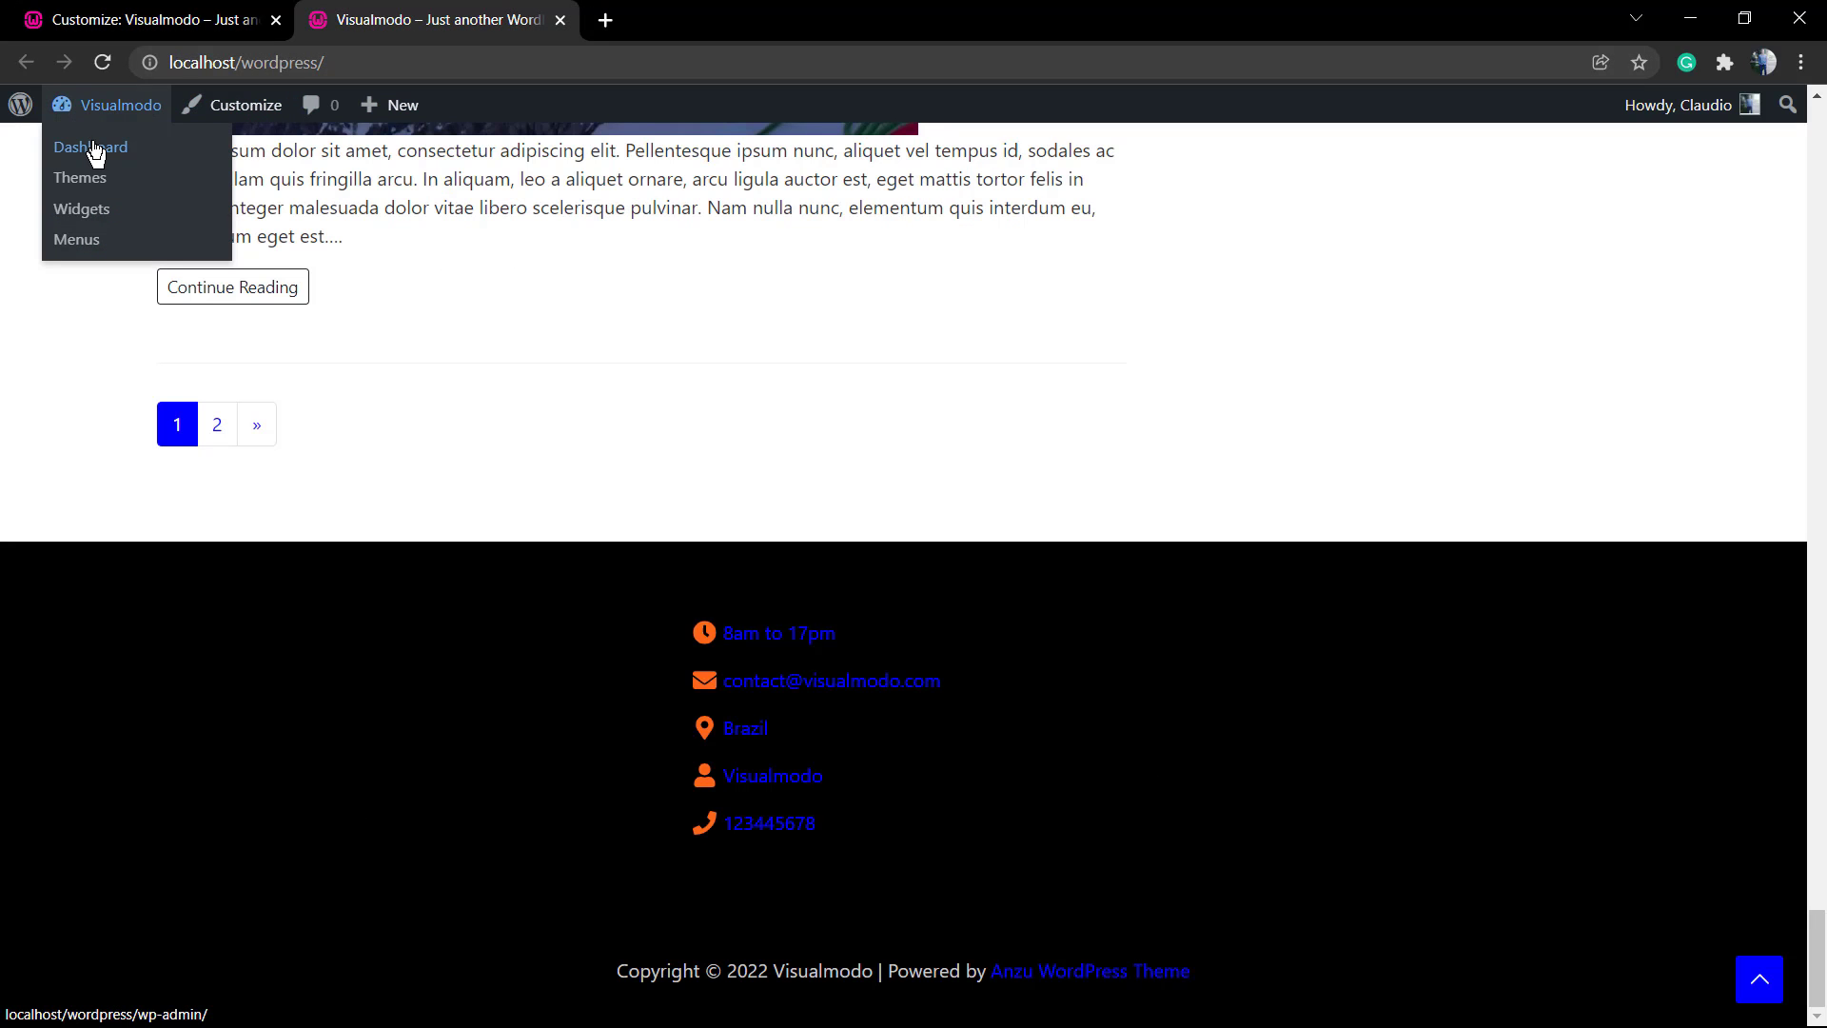
- Confirm the Site Title is Visualmodo under Settings > General, then go back to the Customizer
click(92, 151)
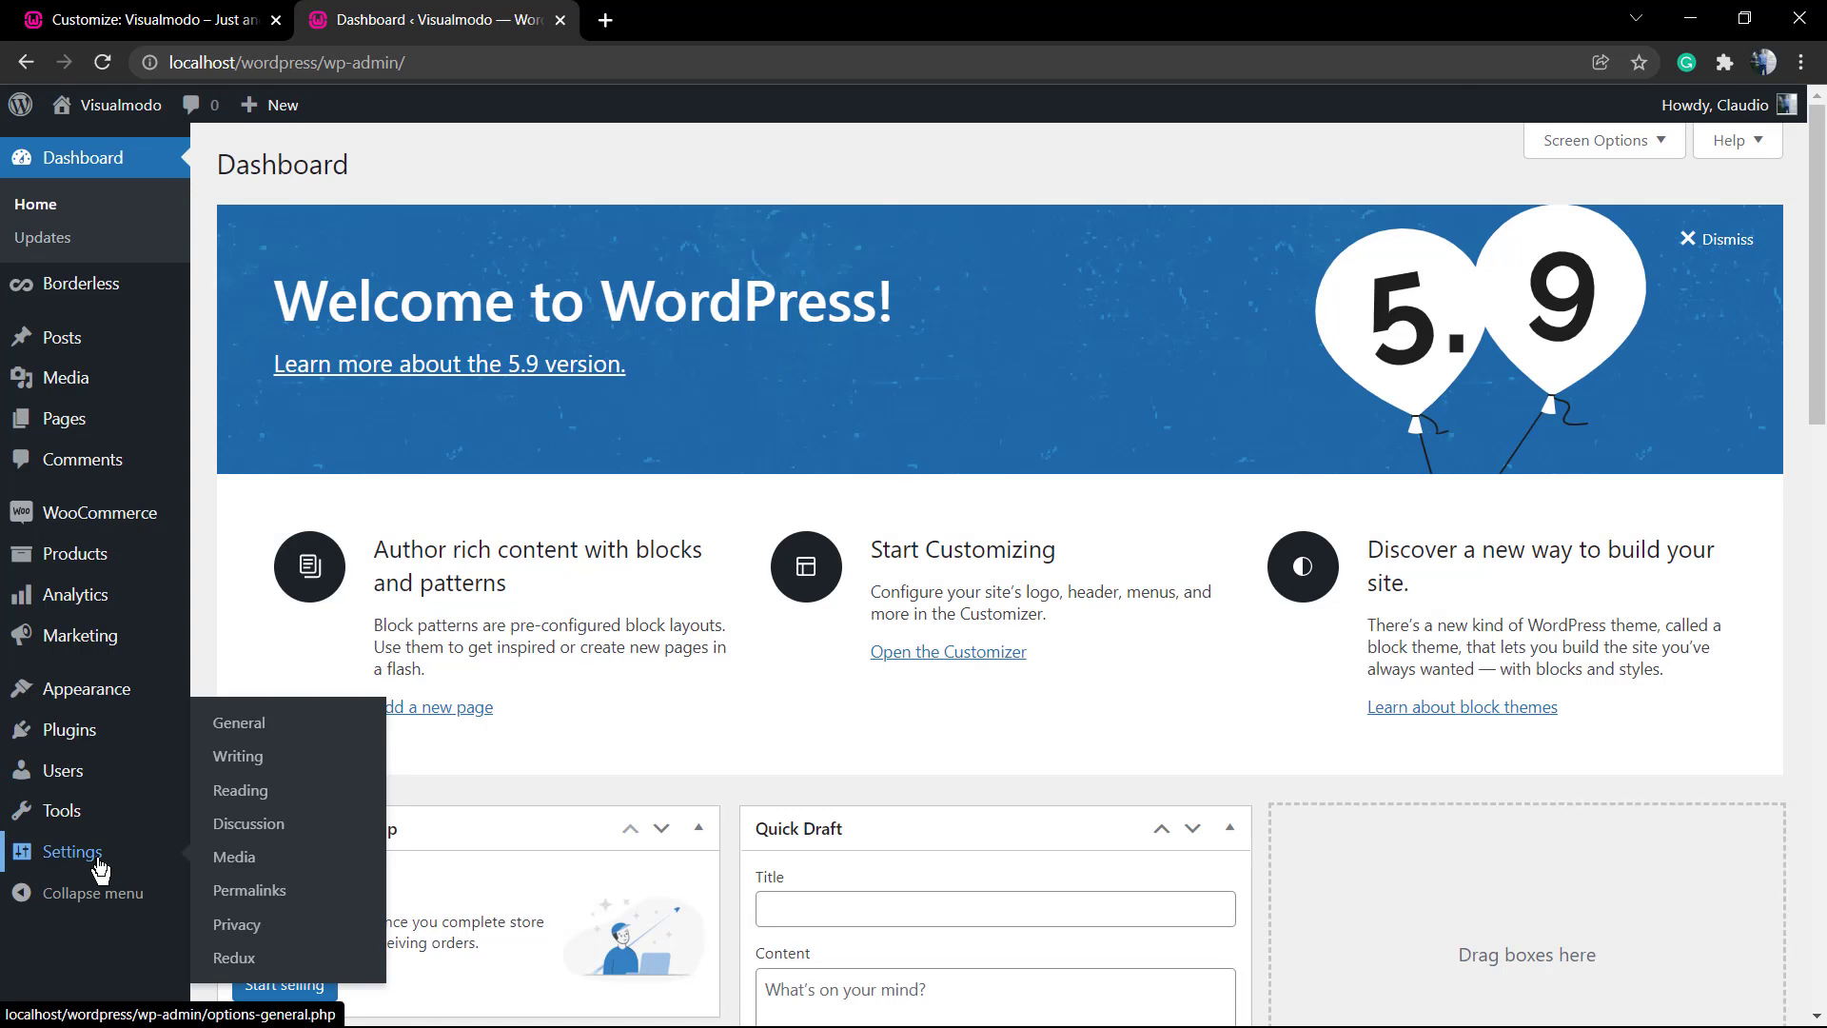
click(265, 739)
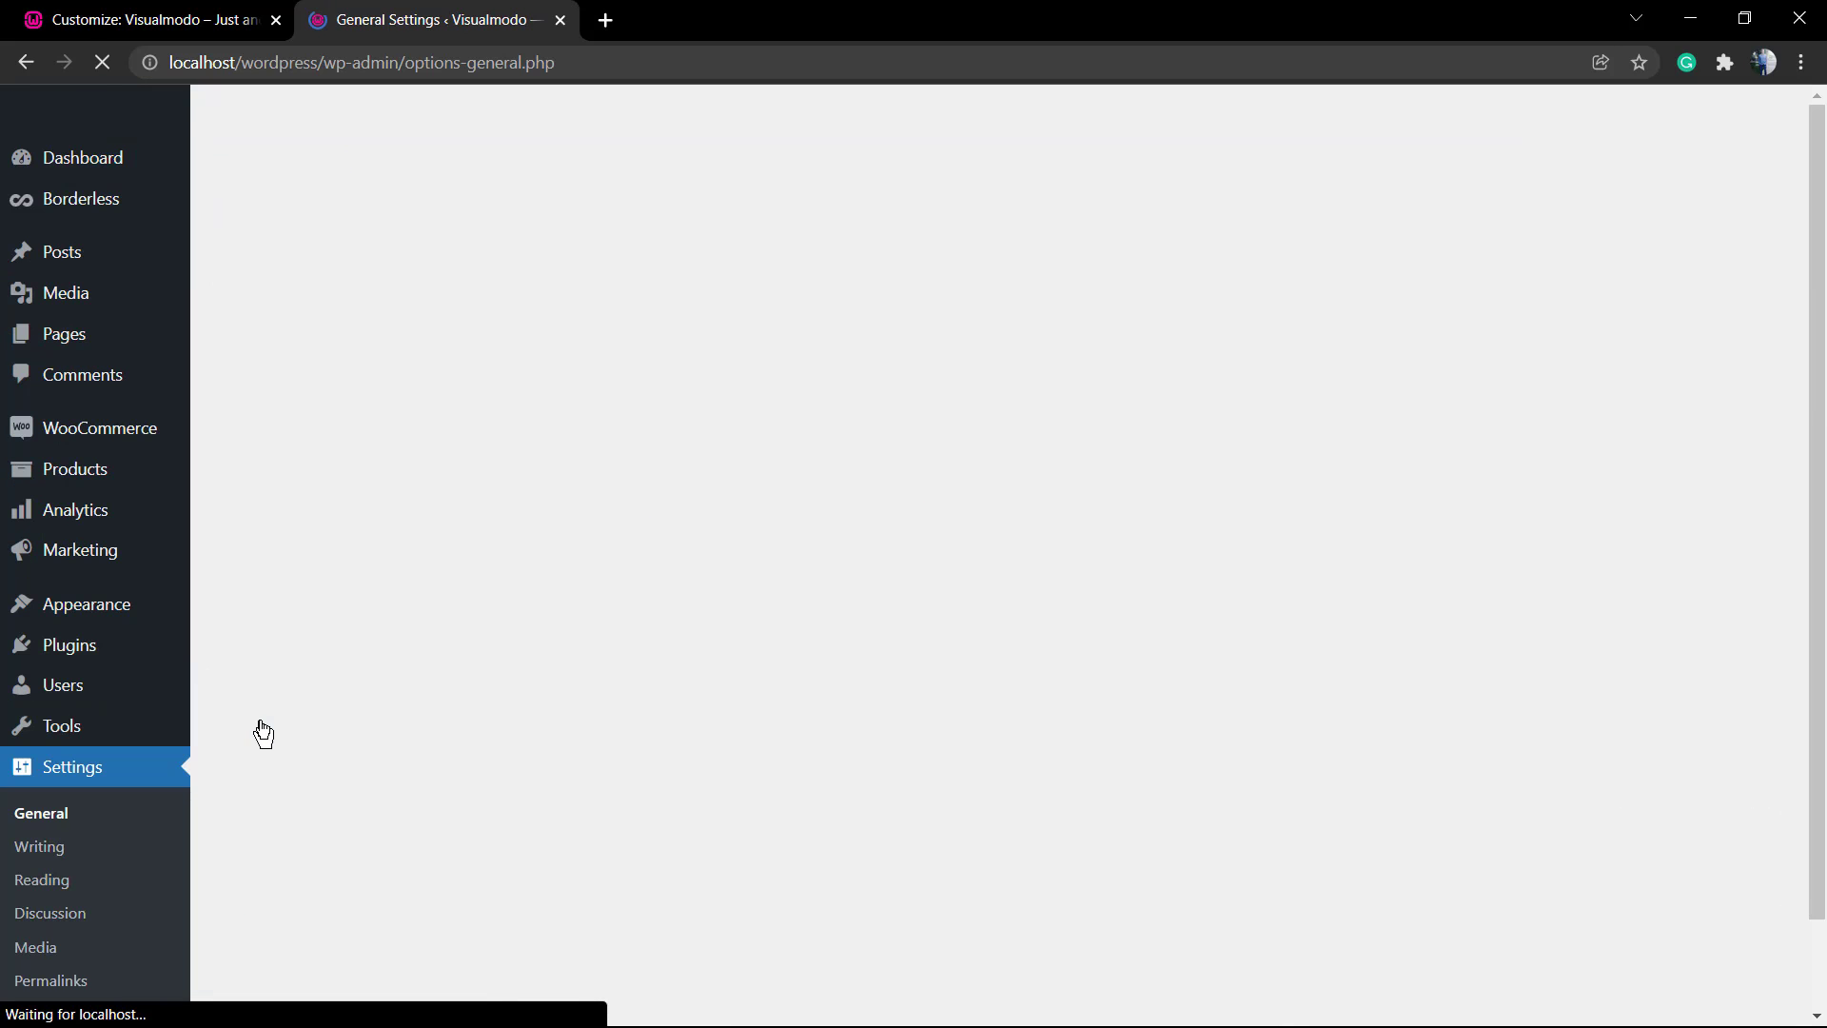
click(588, 231)
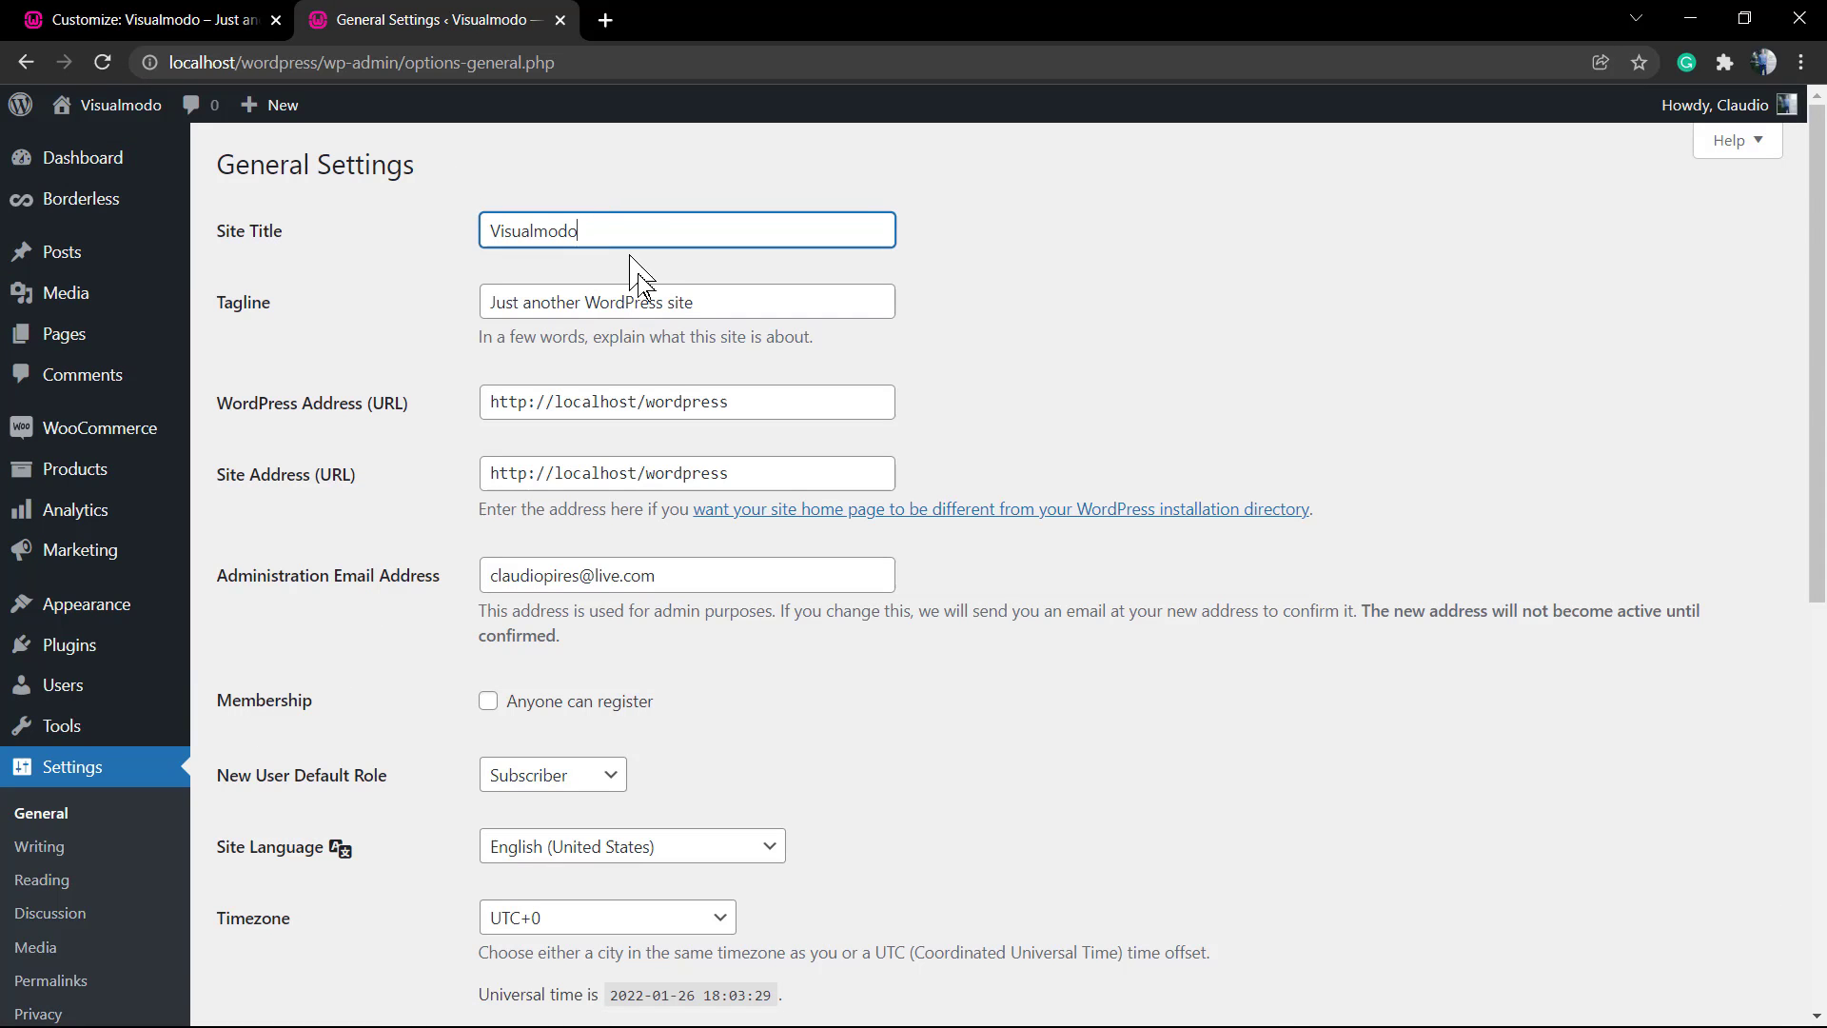
click(144, 20)
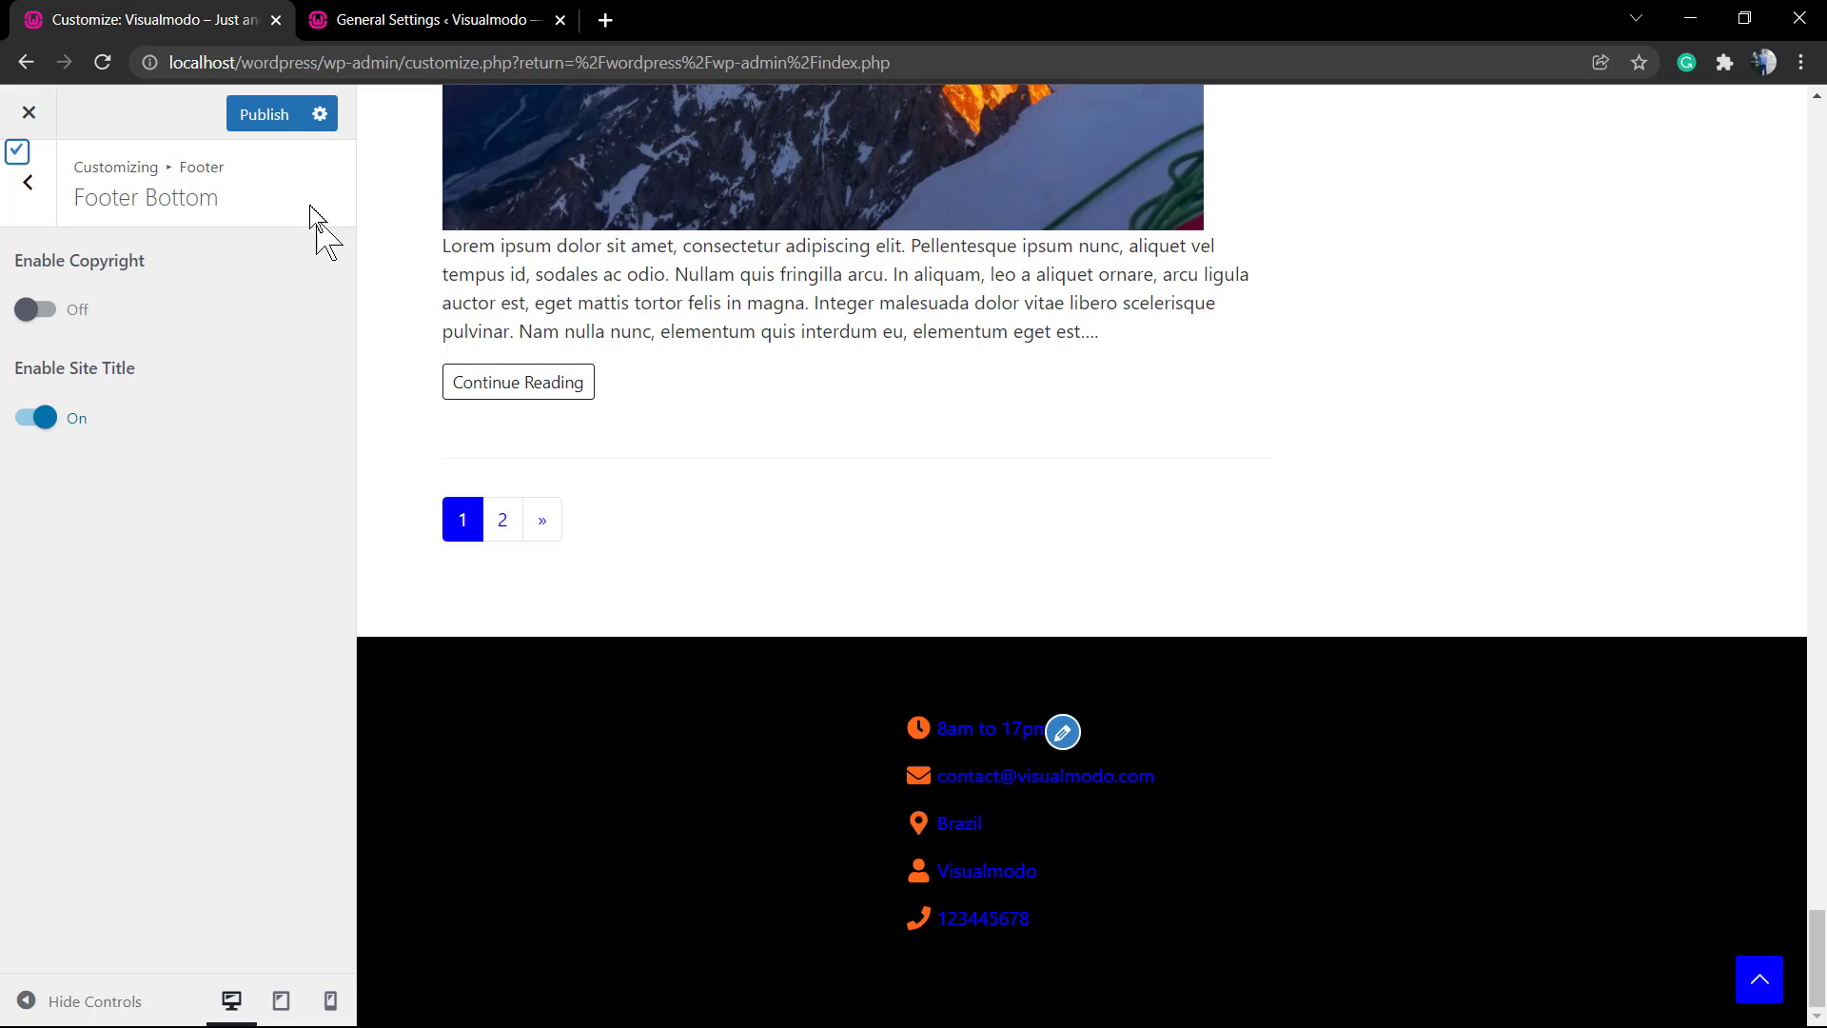
- Discard the unsaved footer changes and reload the live site to confirm the credit line
click(283, 117)
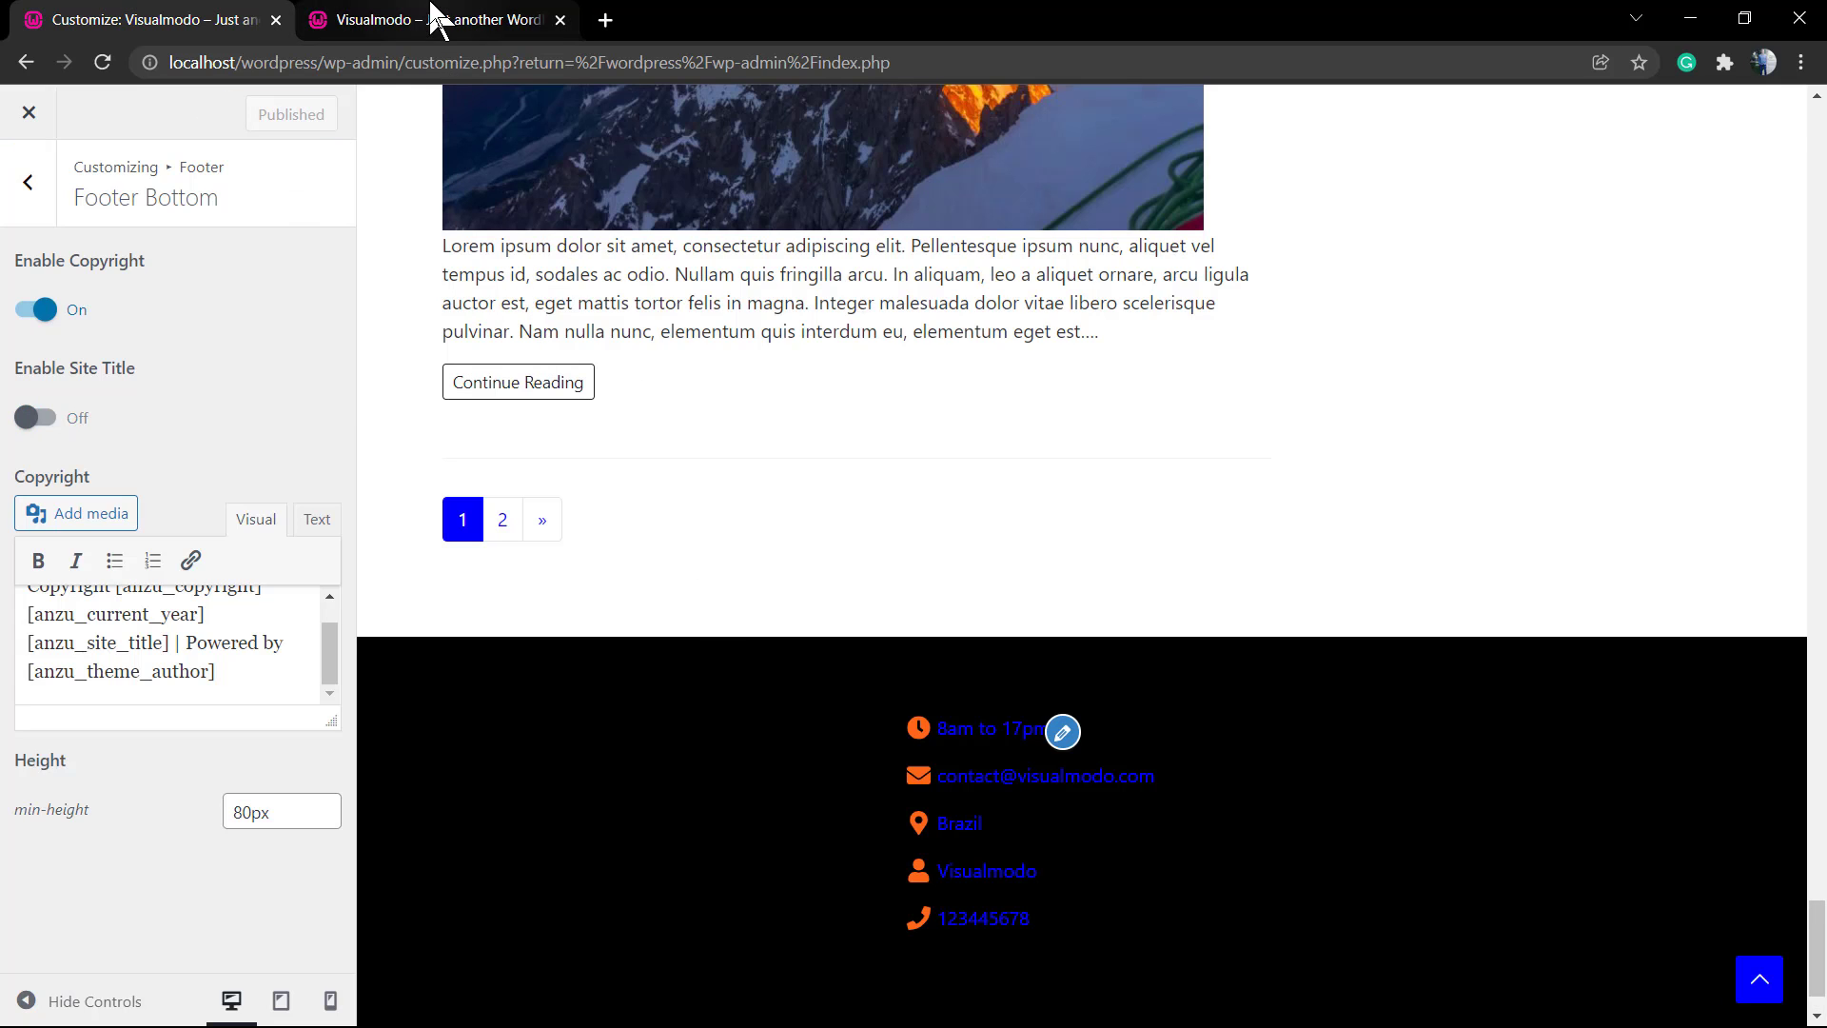
click(436, 20)
key(F5)
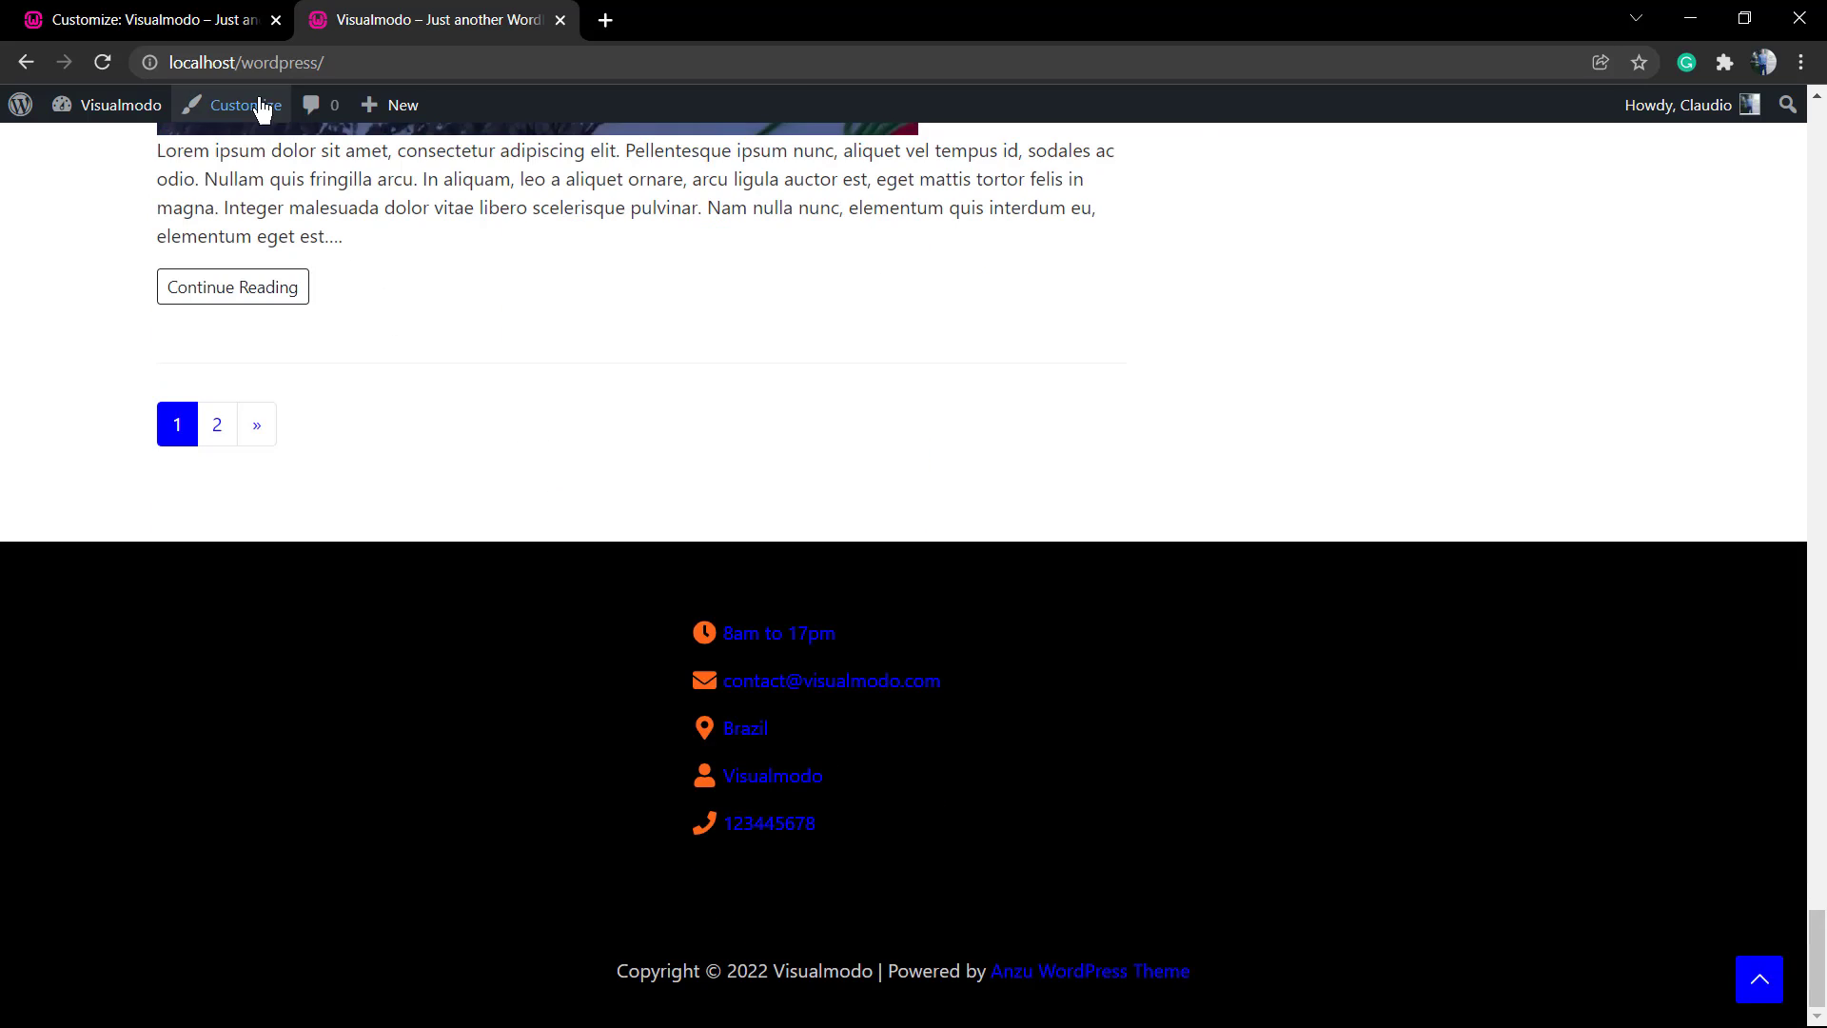
click(137, 20)
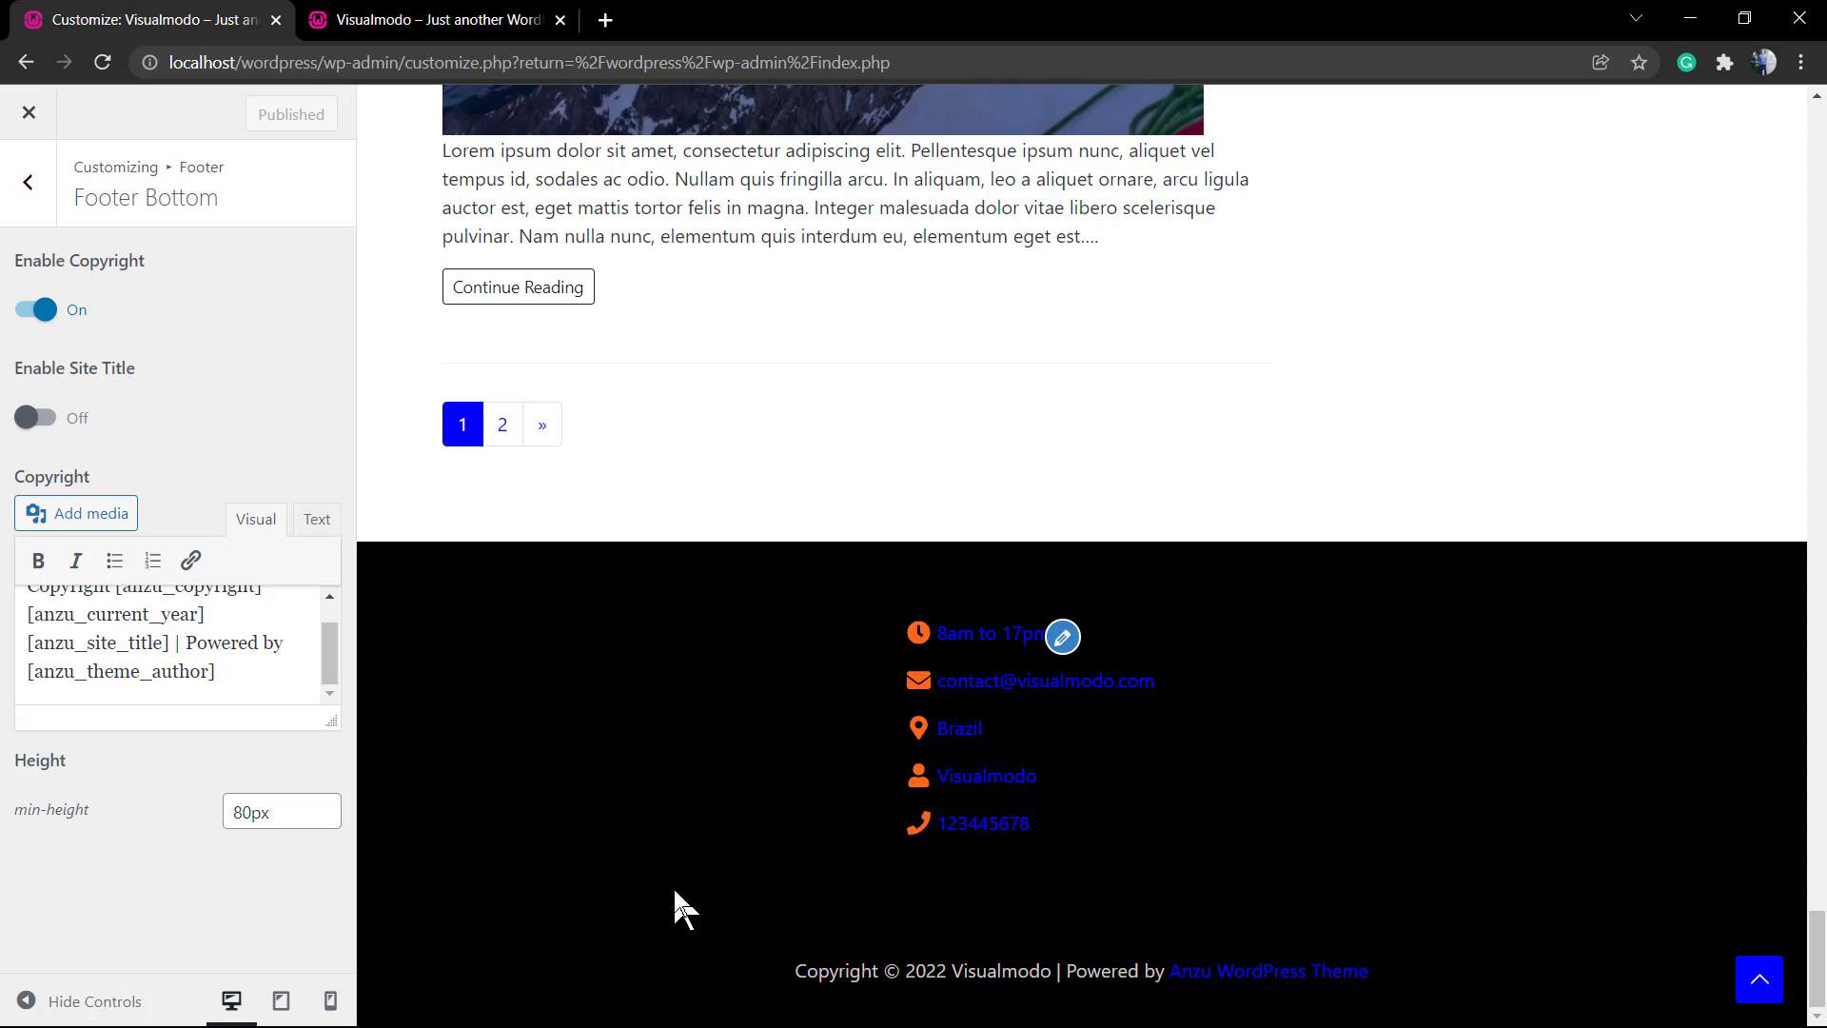
- Set the Footer Bottom minimum height to 210px and publish
click(232, 813)
key(BackSpace)
text(11)
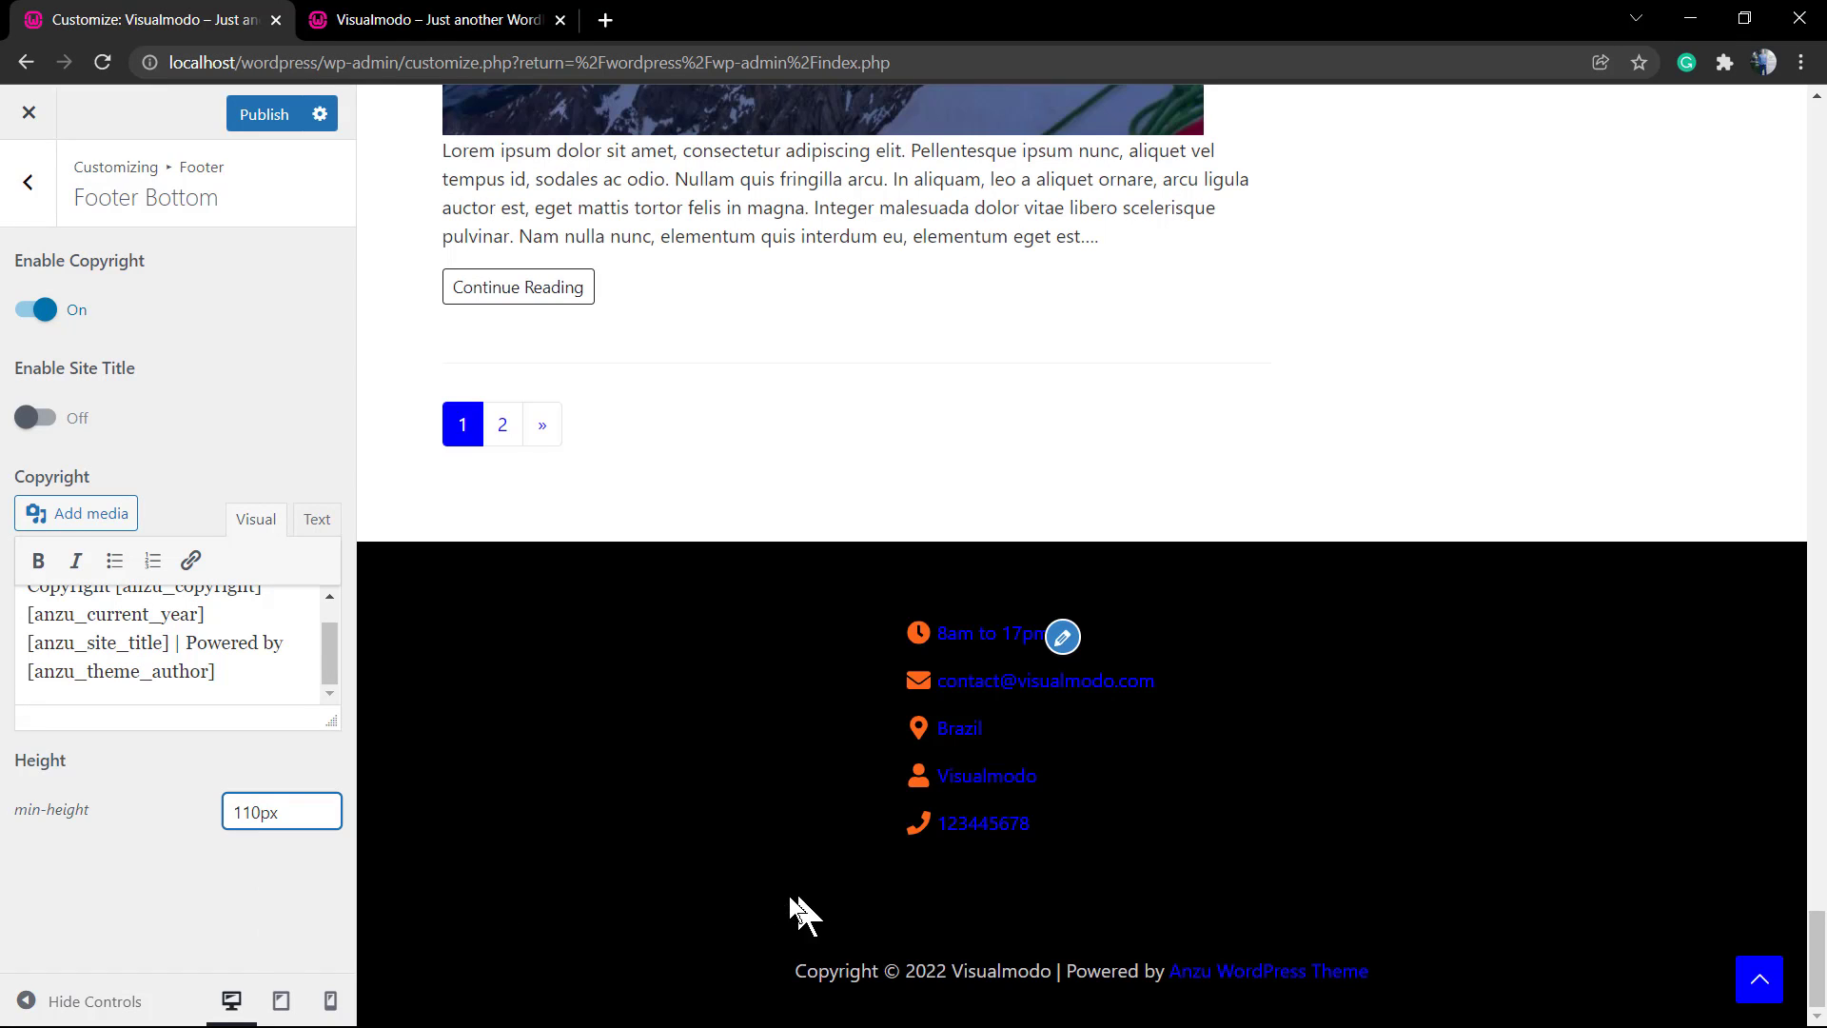
click(237, 813)
key(BackSpace)
text(2)
click(266, 117)
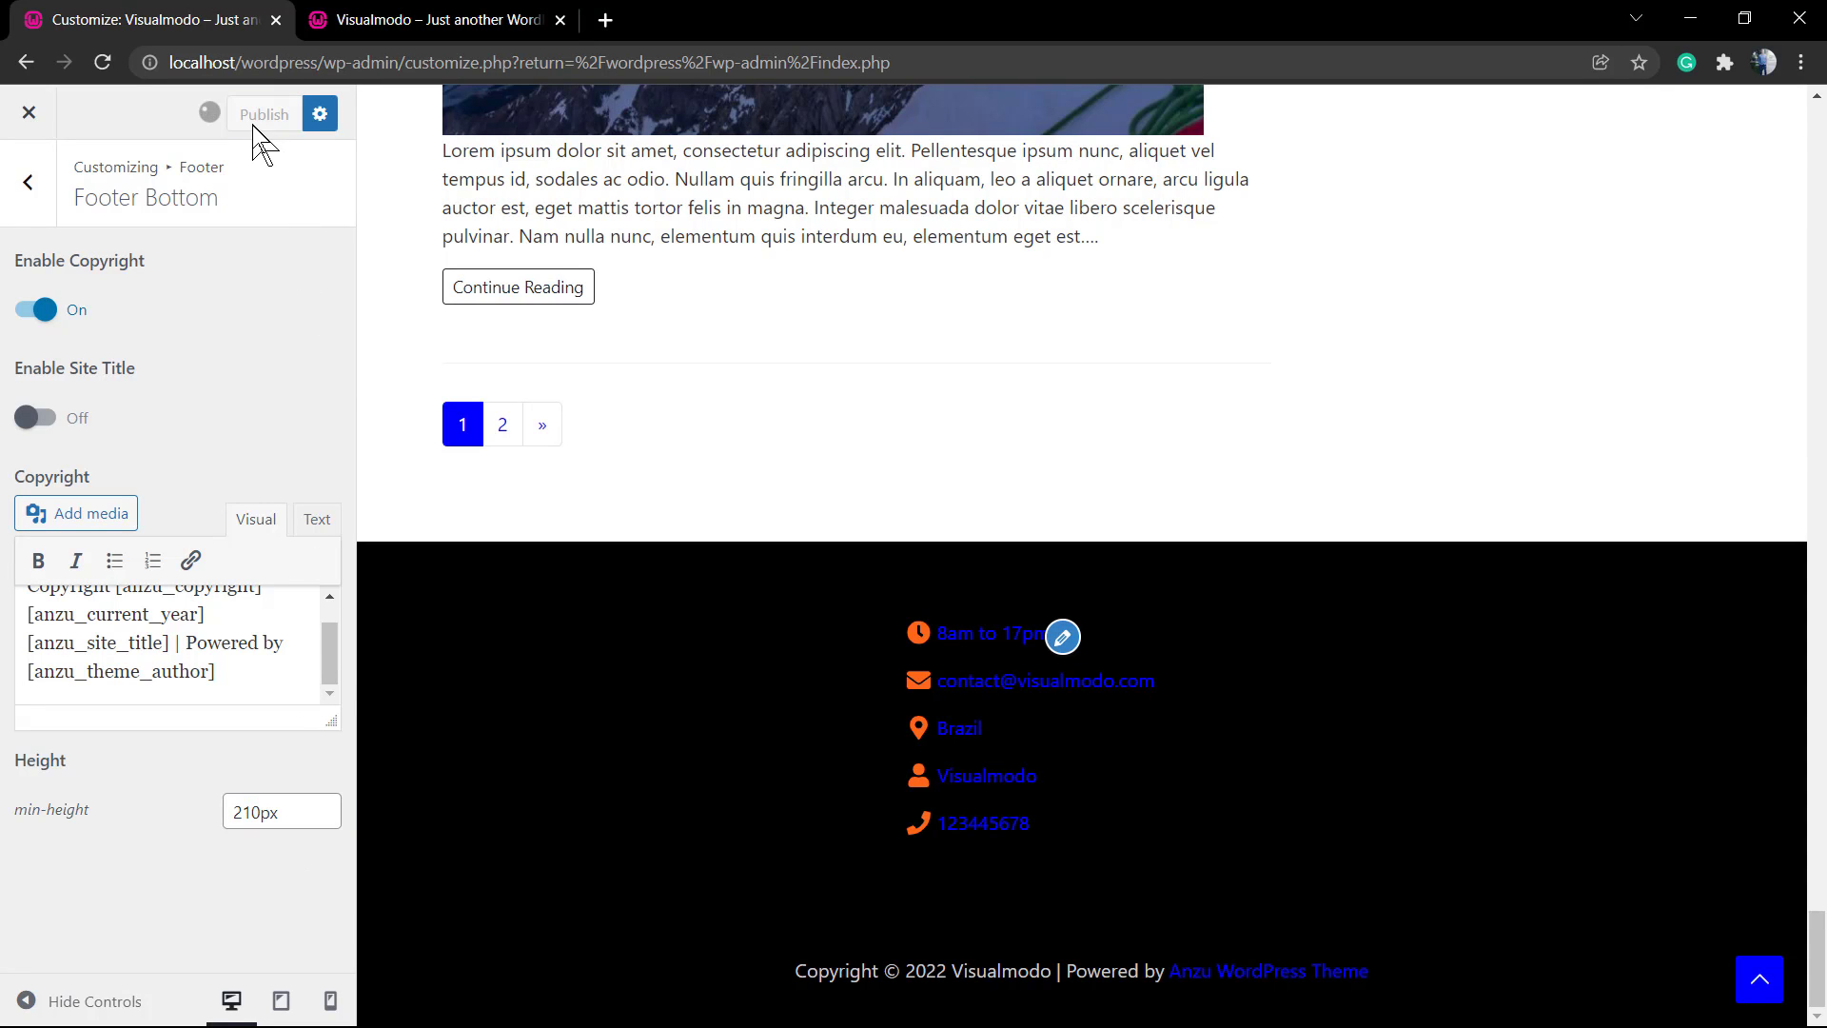
- Reload the live site and highlight its footer copyright line
click(437, 20)
key(F5)
scroll(511, 763, down, 10)
scroll(517, 755, down, 1)
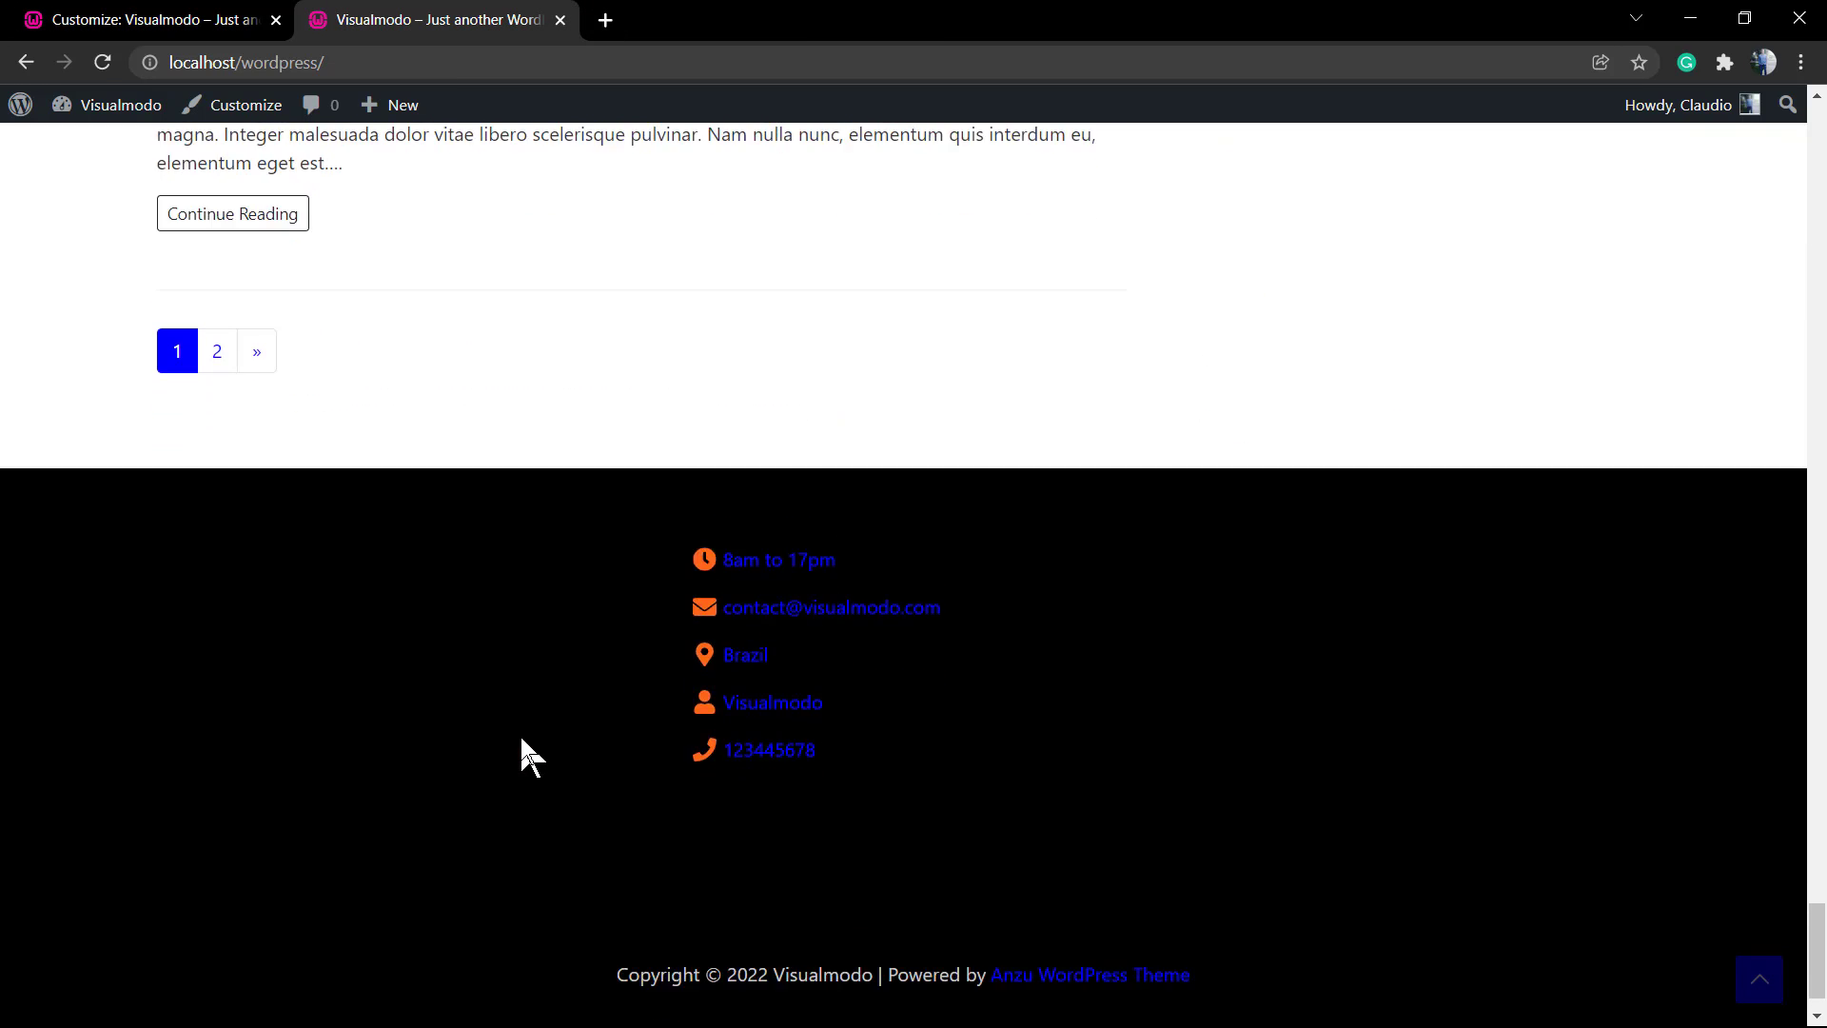
scroll(519, 754, down, 1)
drag(577, 899, 1336, 893)
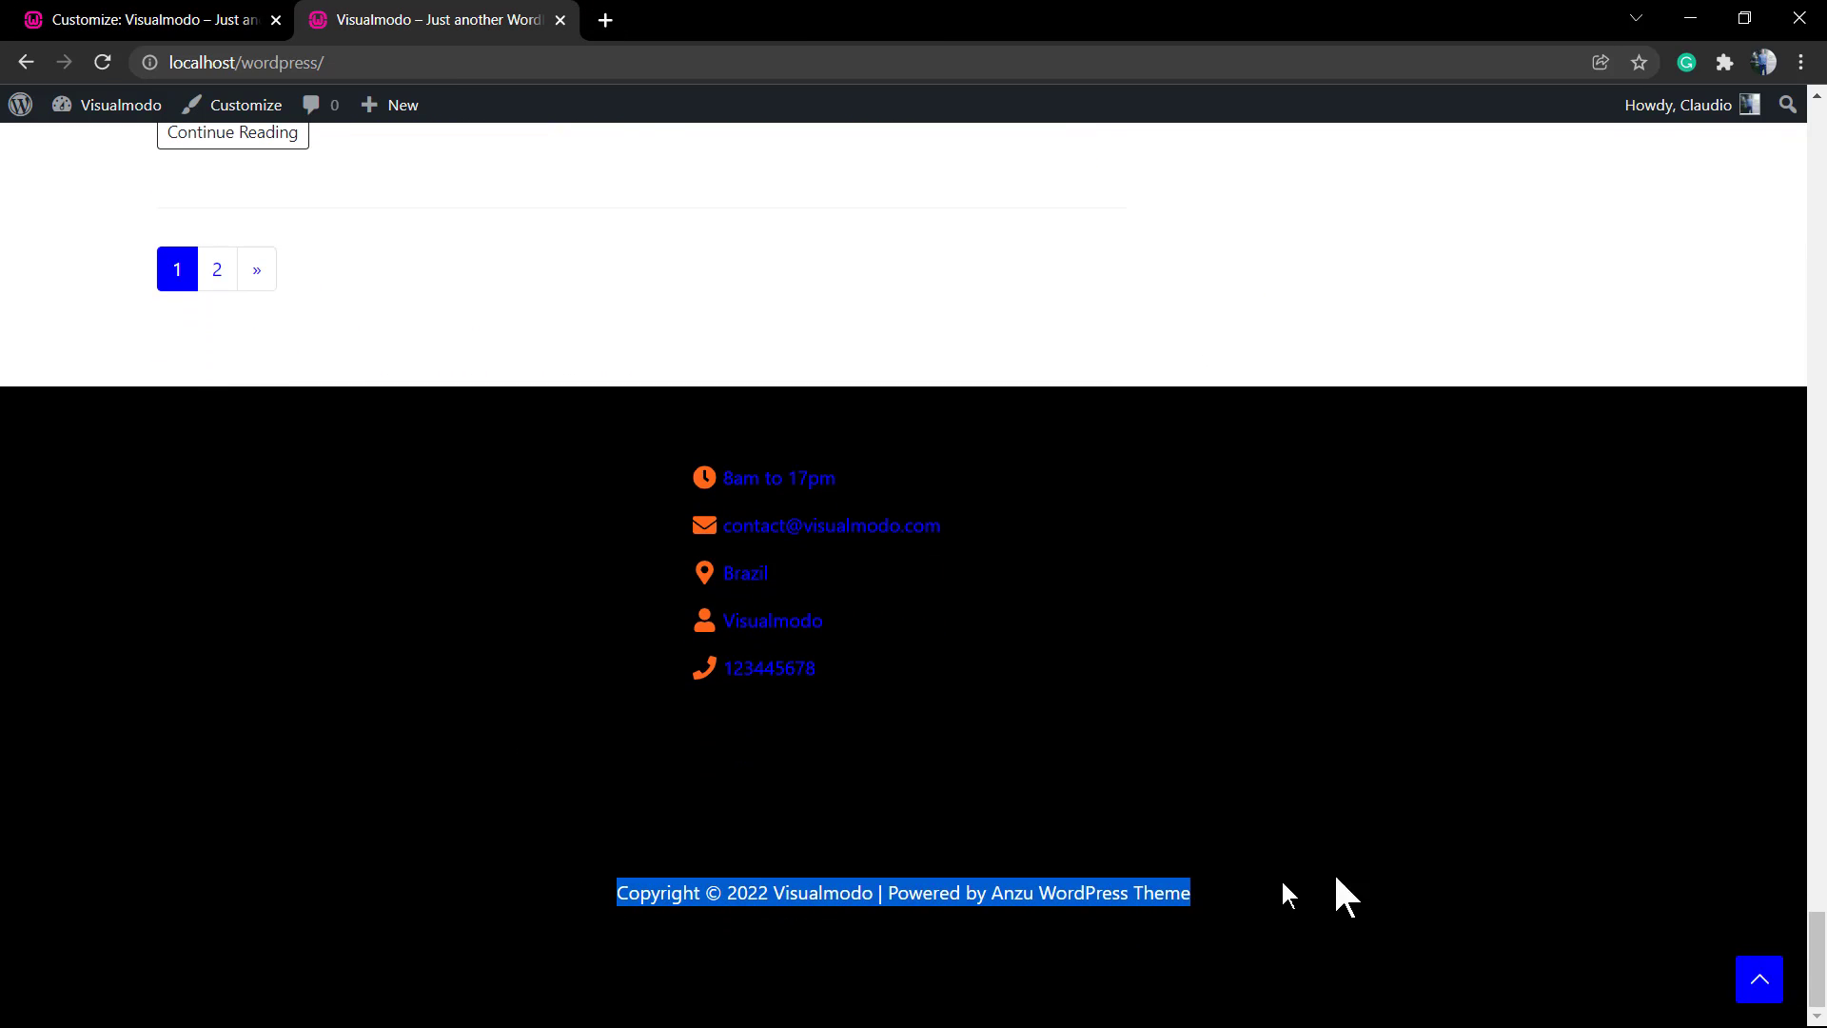
- Select all of the default copyright shortcode text in the Customizer's Copyright editor
click(514, 898)
click(271, 21)
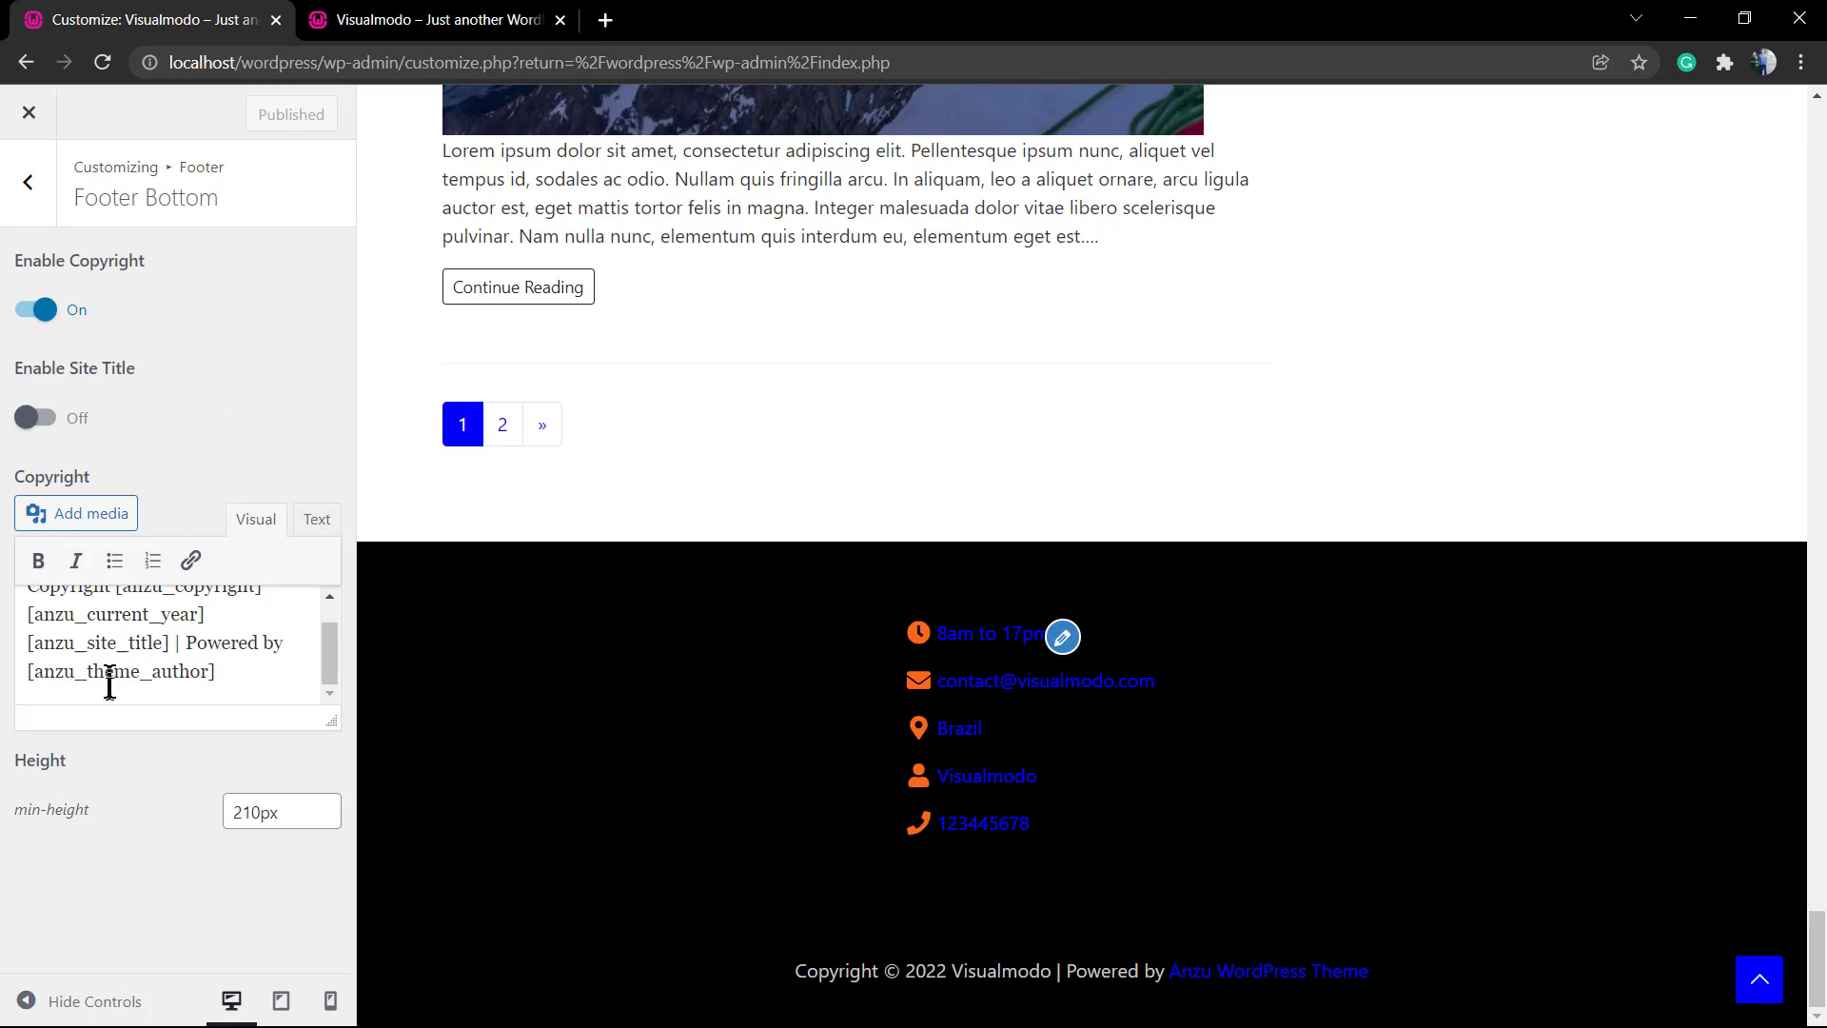
scroll(132, 661, up, 1)
triple_click(102, 647)
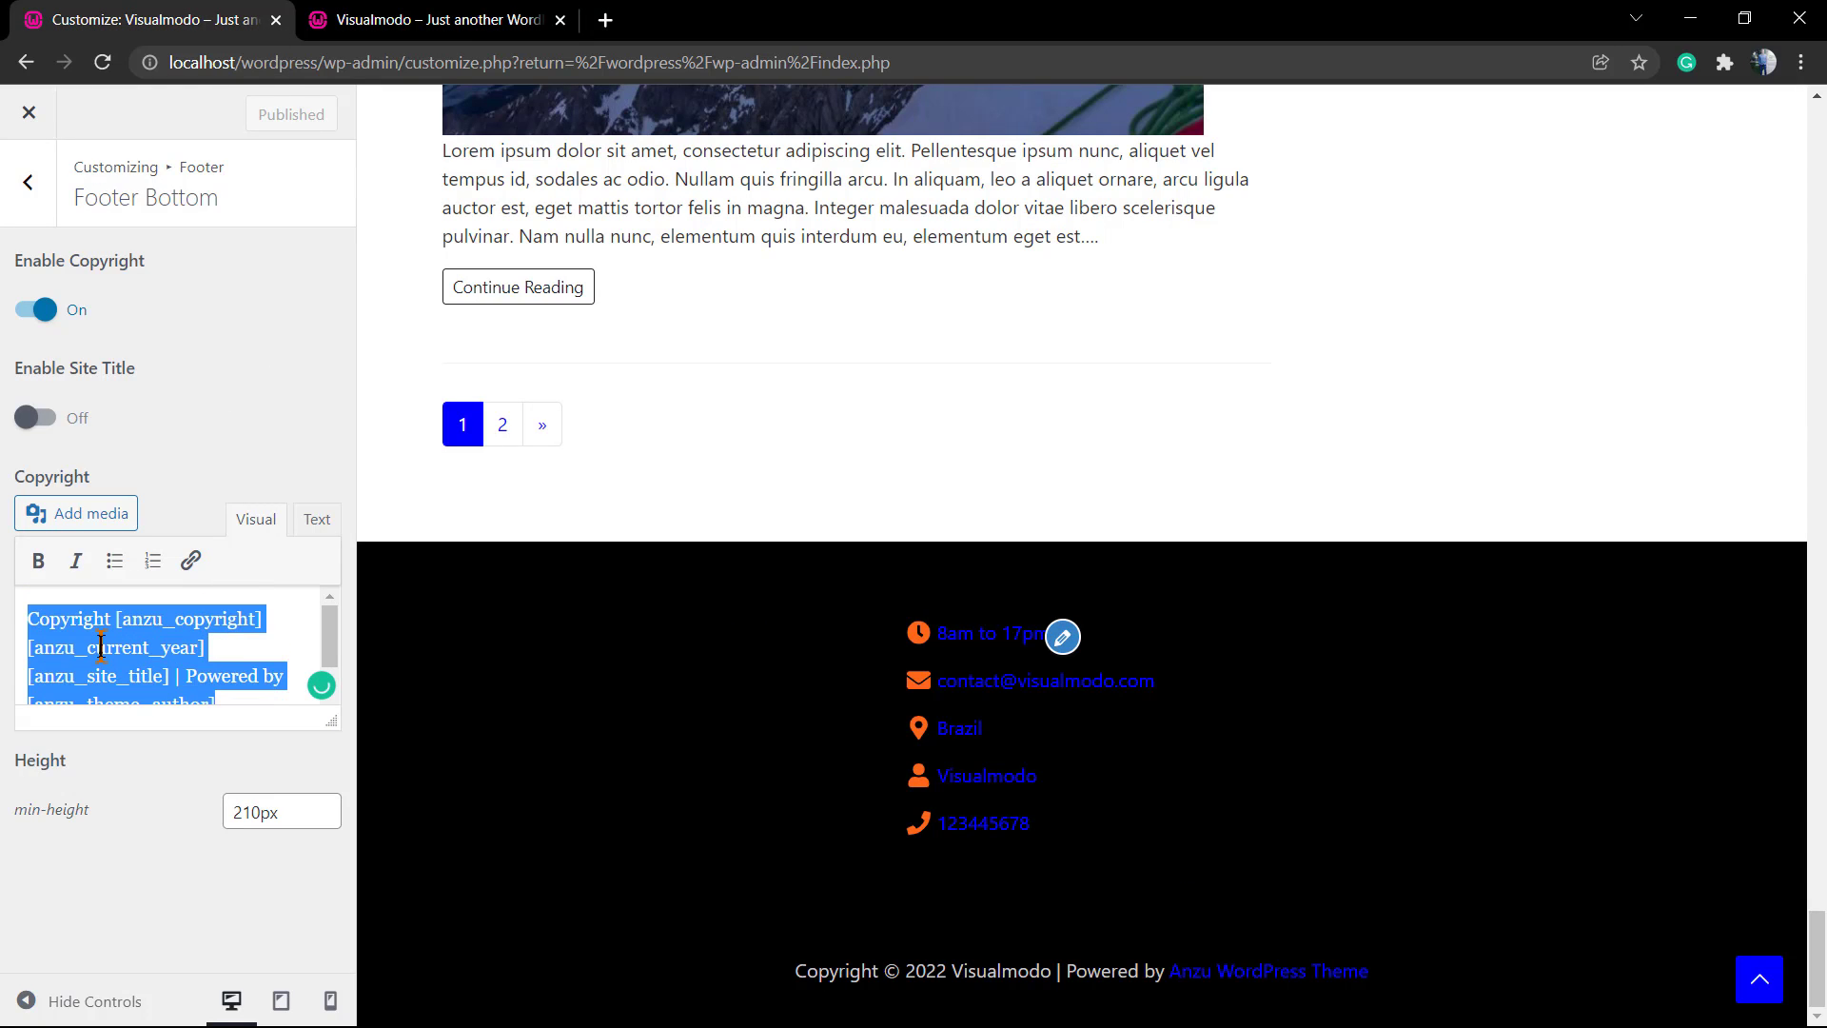
scroll(92, 667, down, 1)
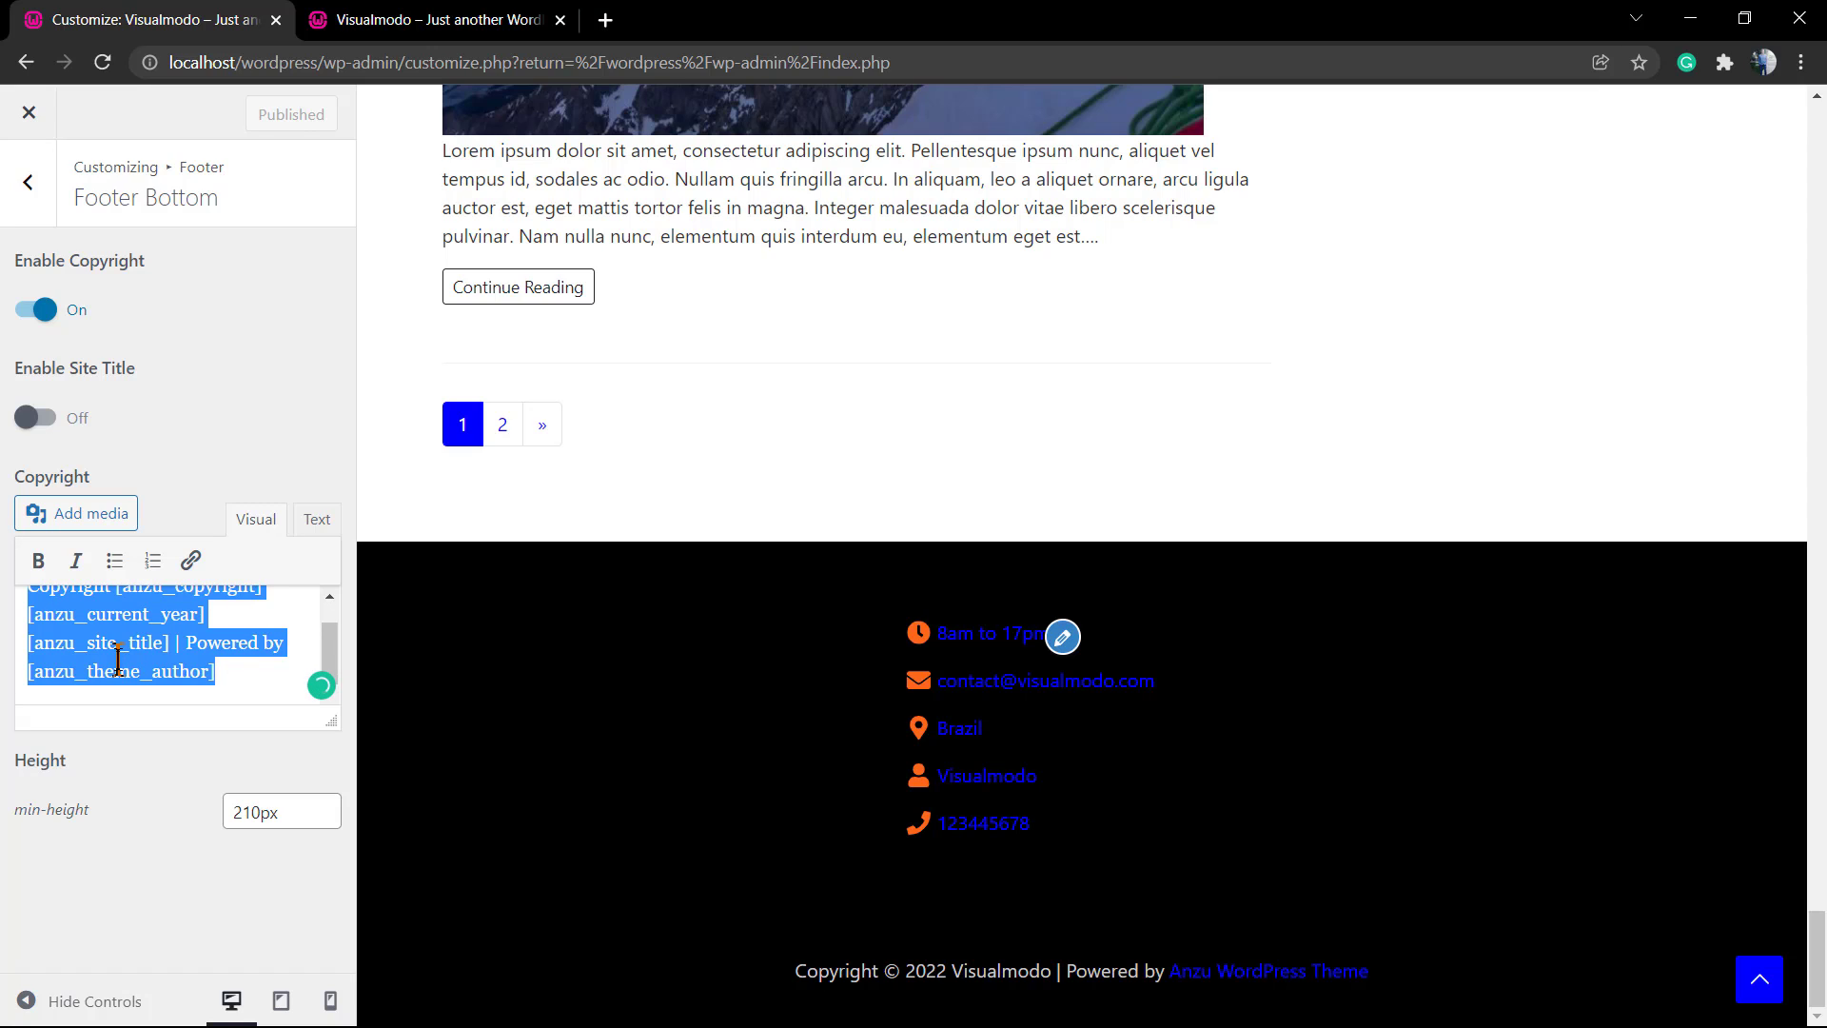
click(84, 614)
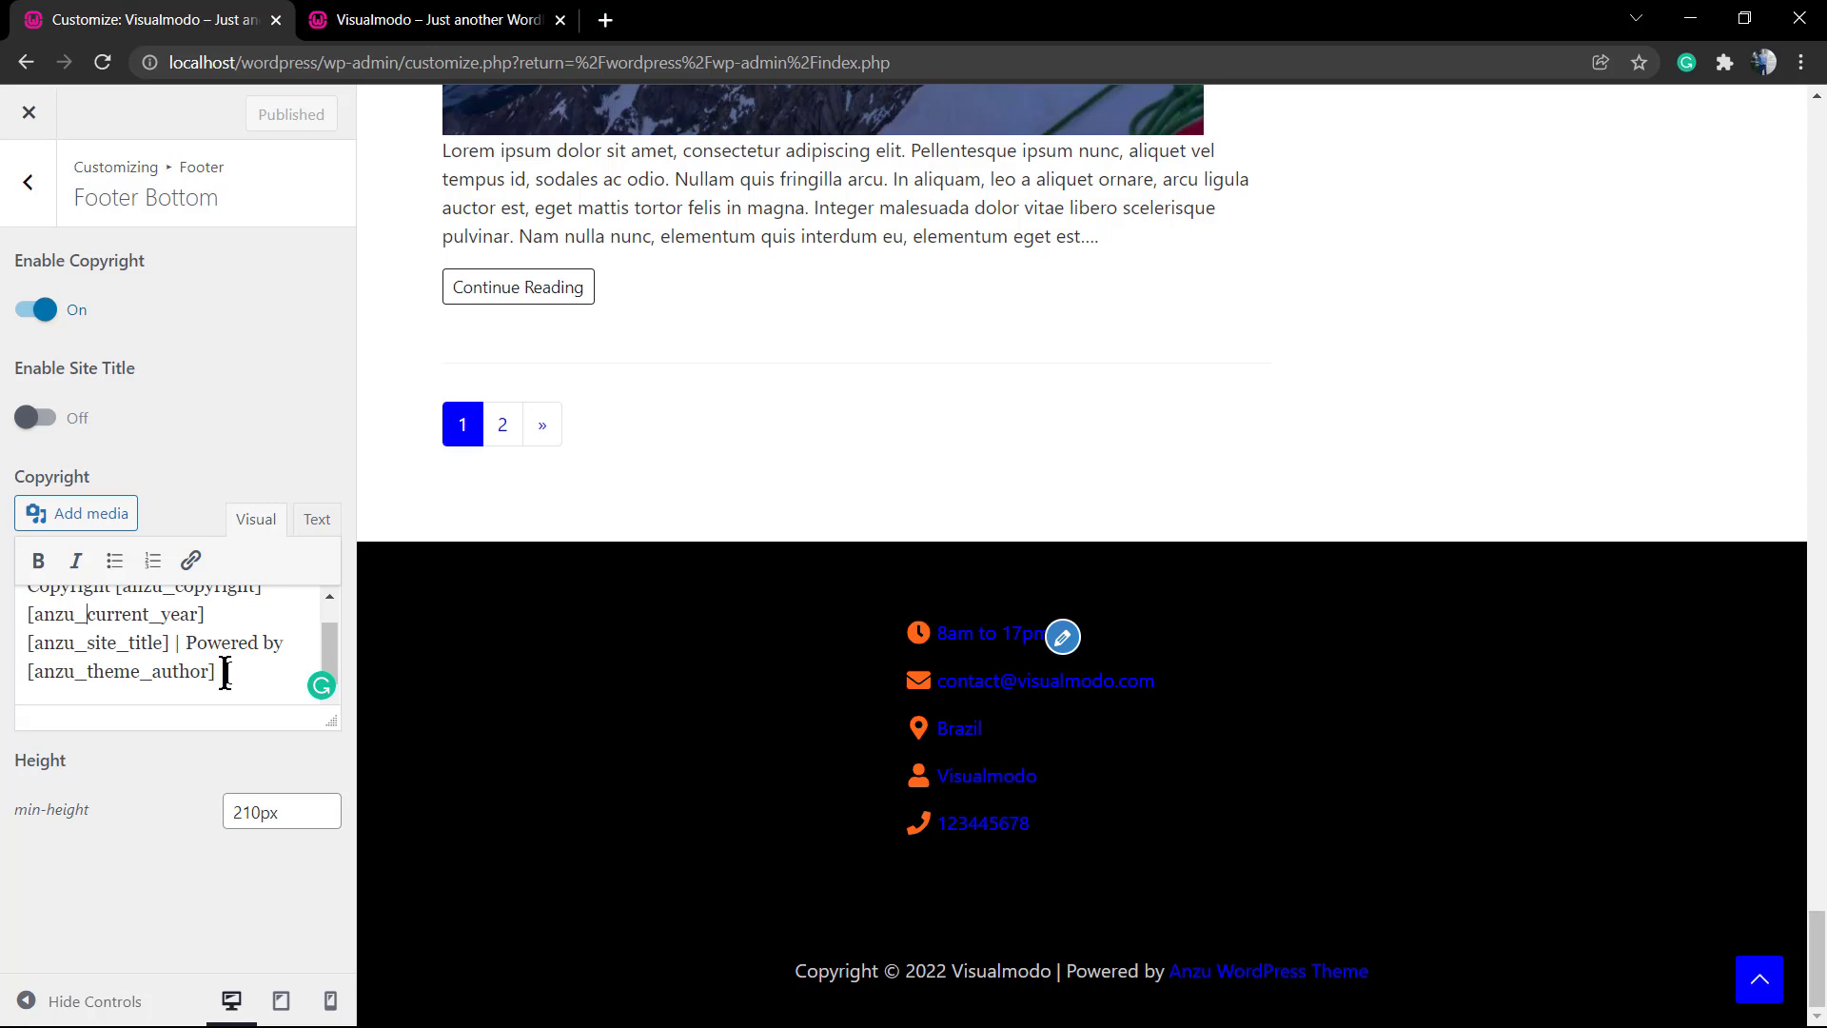
scroll(243, 675, up, 1)
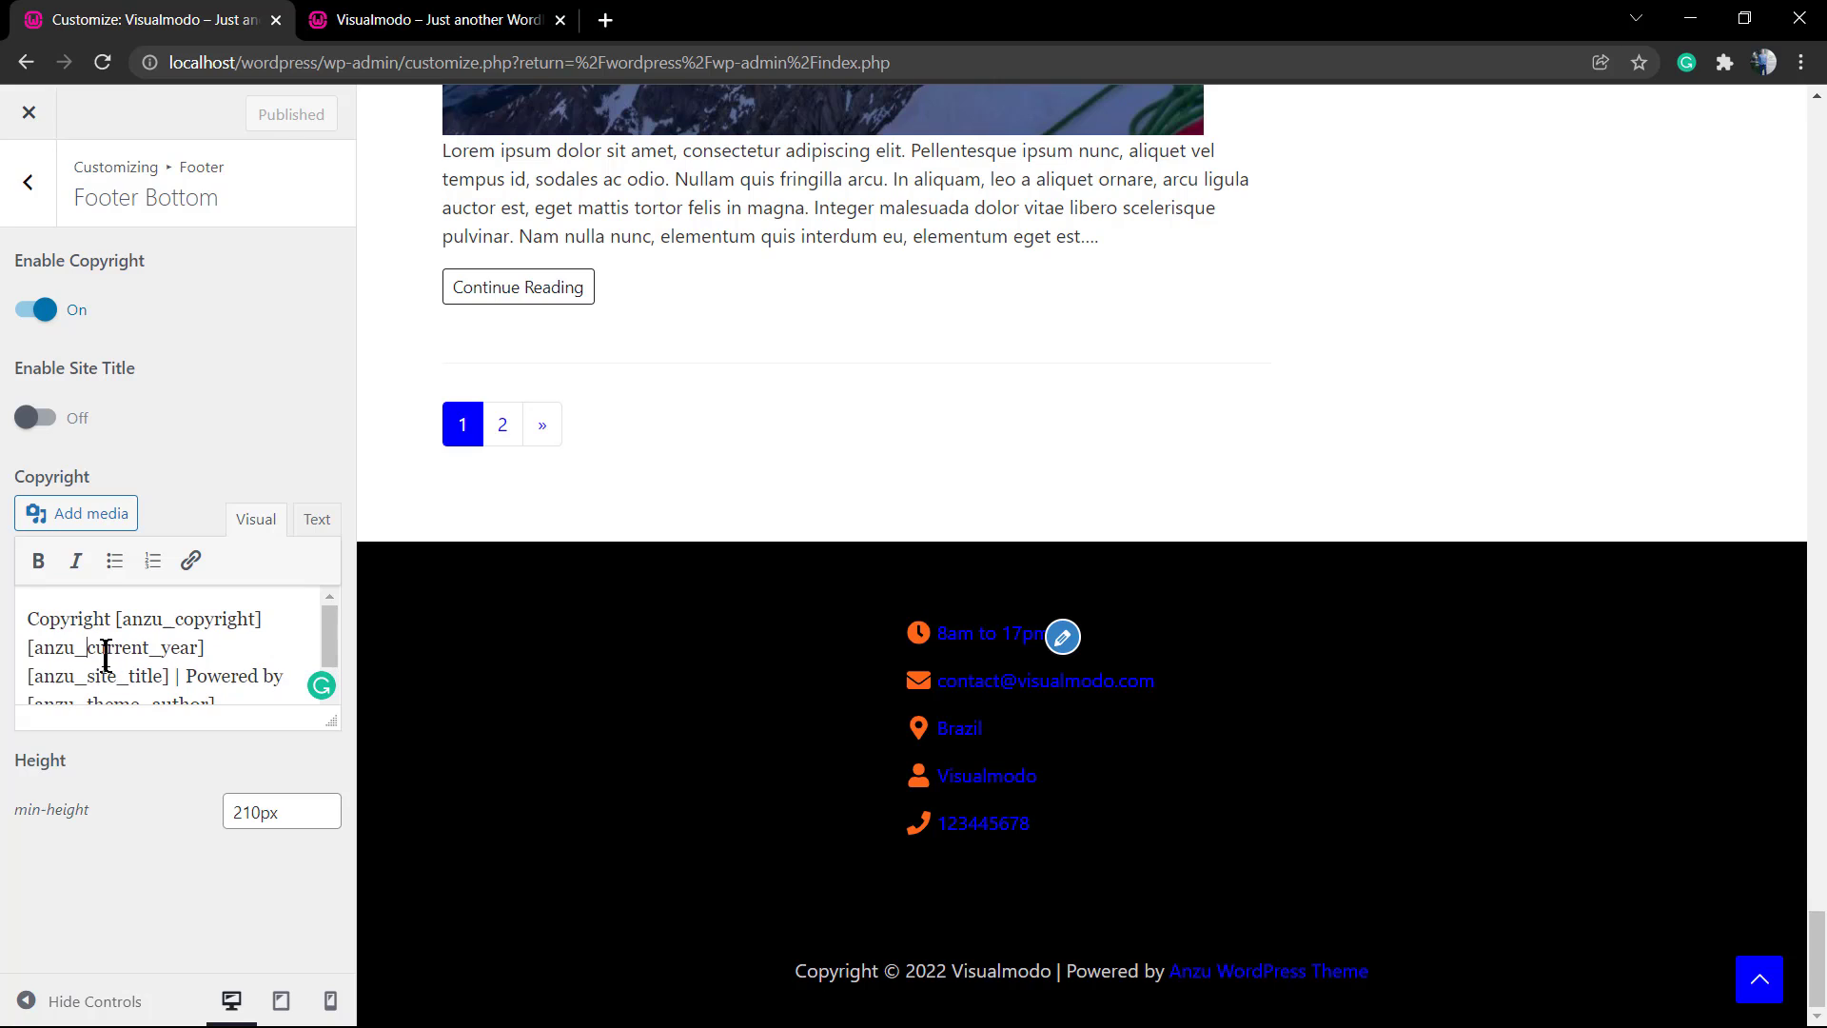
scroll(103, 655, down, 1)
key(ctrl+a)
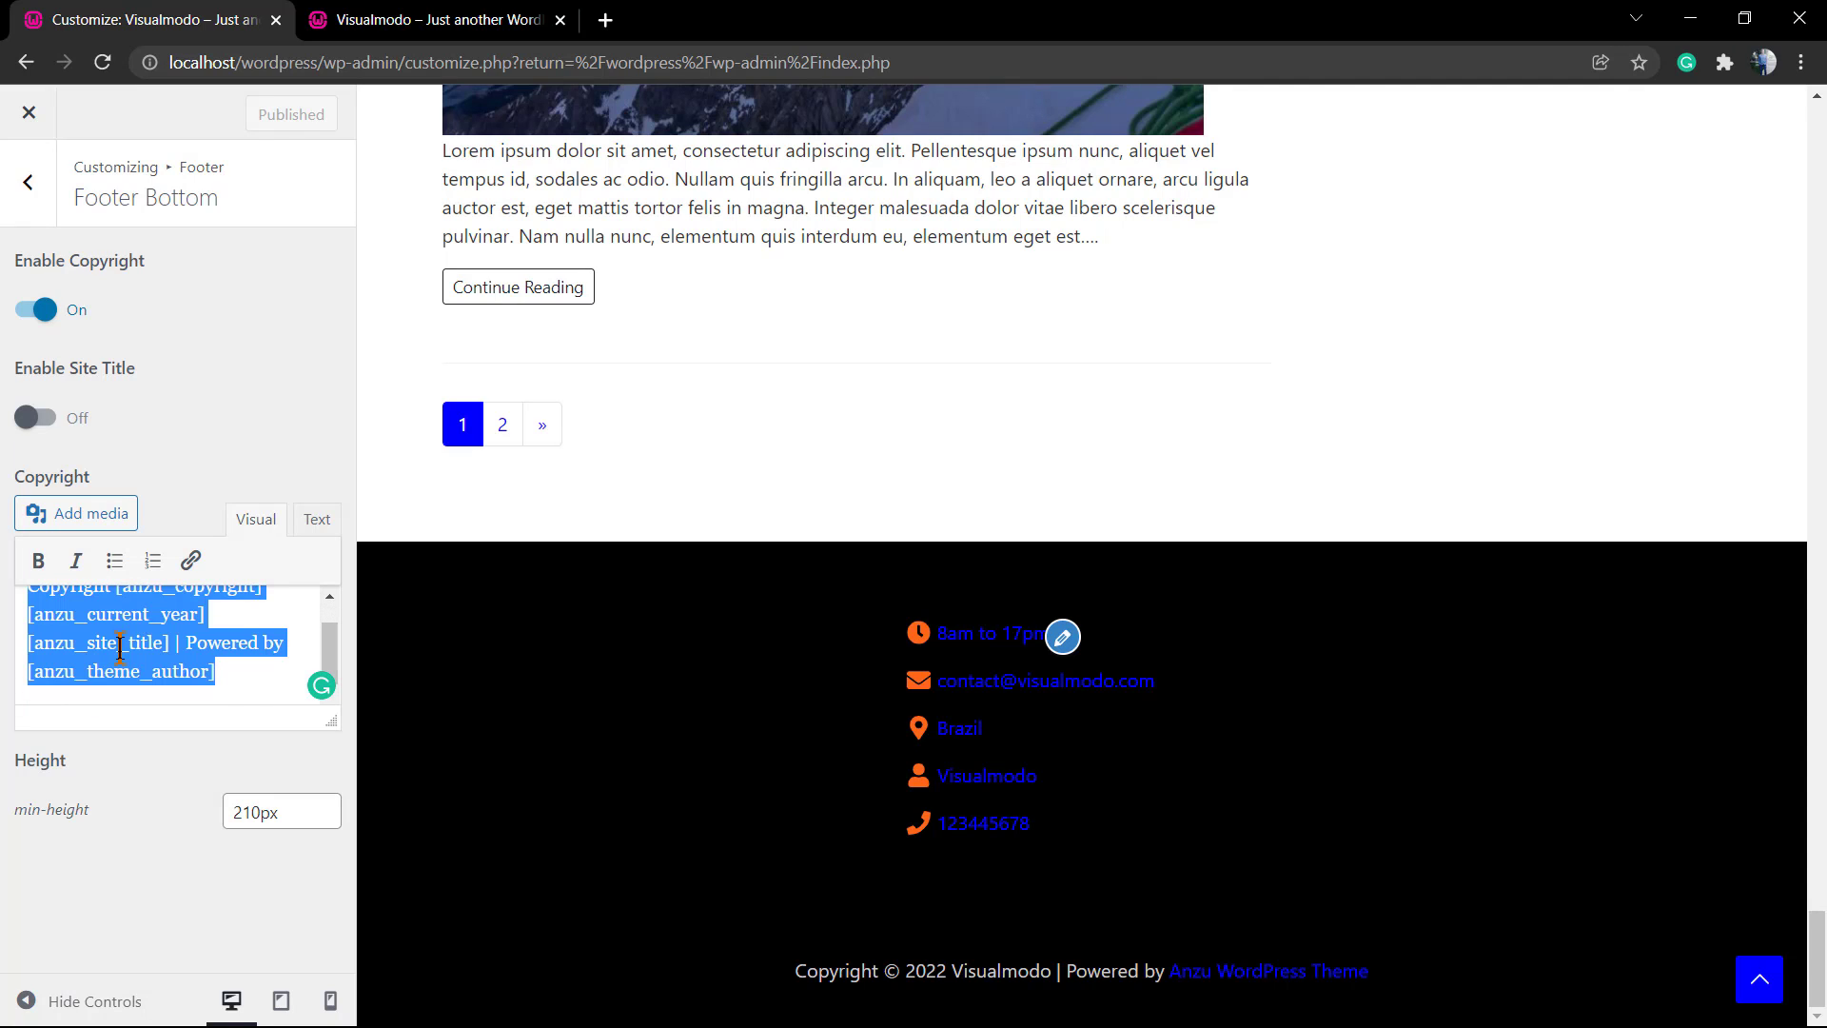
click(441, 64)
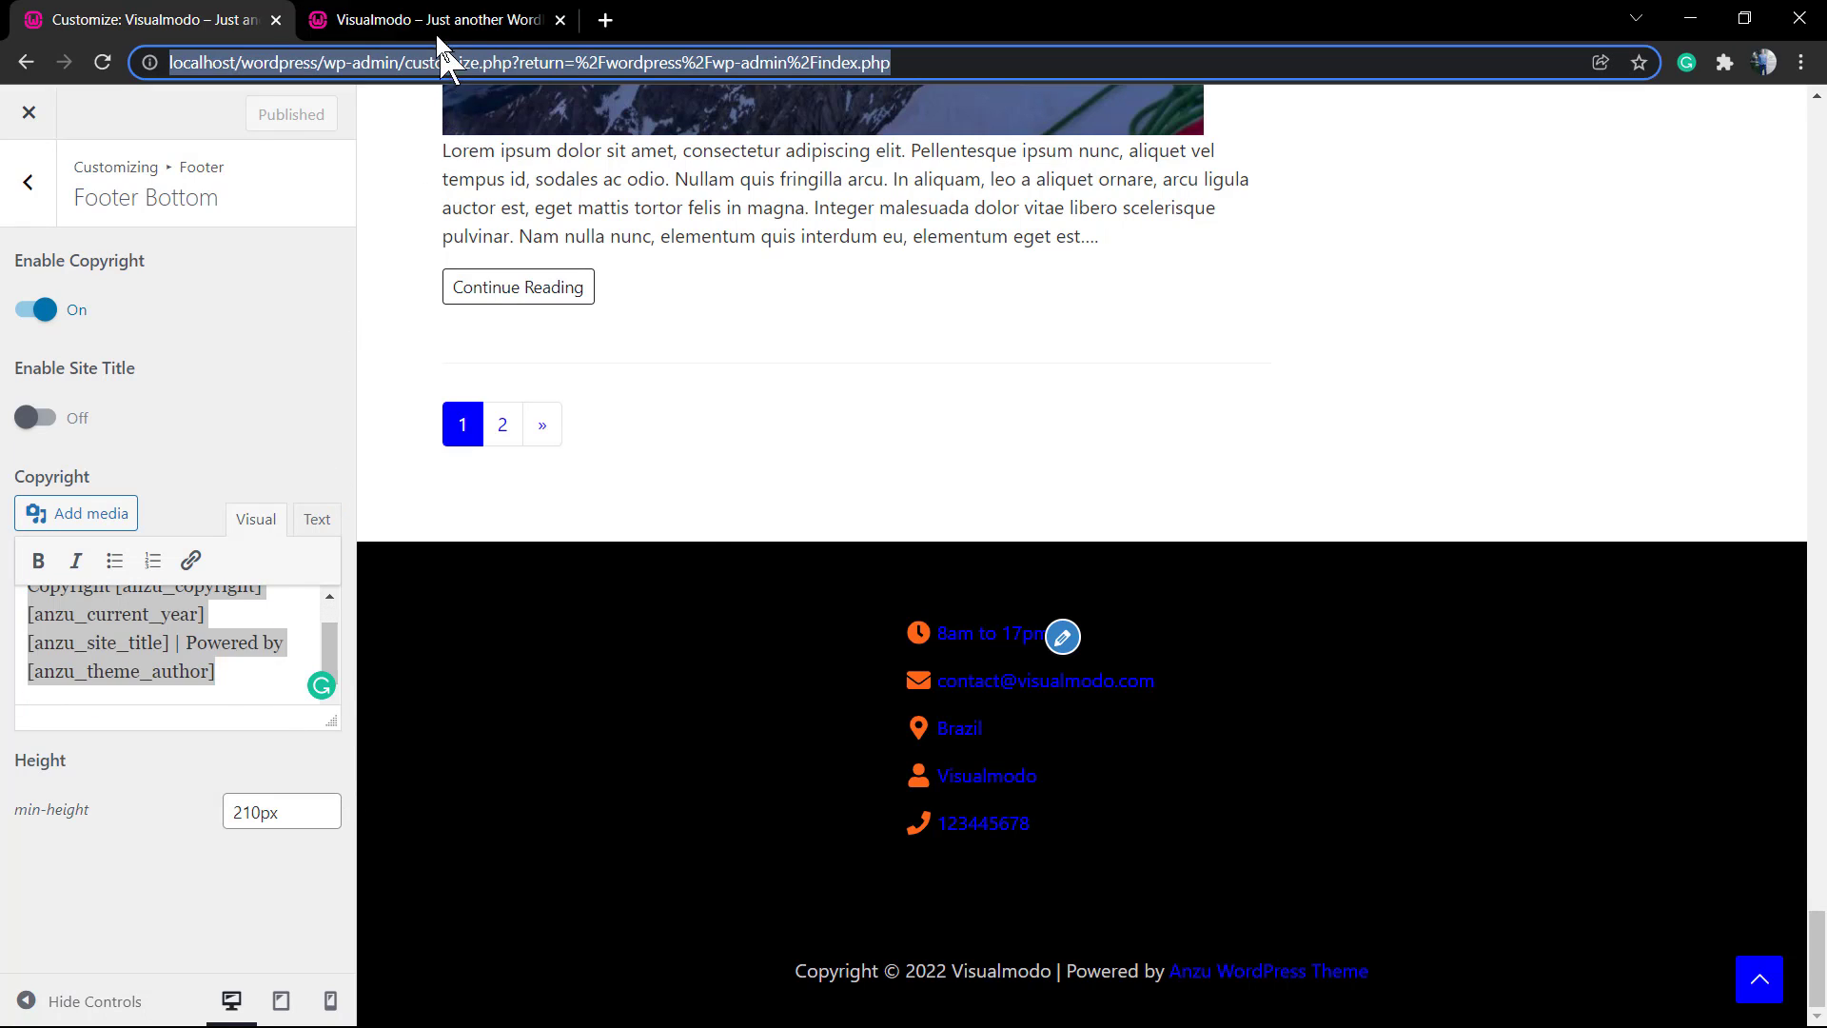
click(433, 28)
click(435, 61)
click(253, 19)
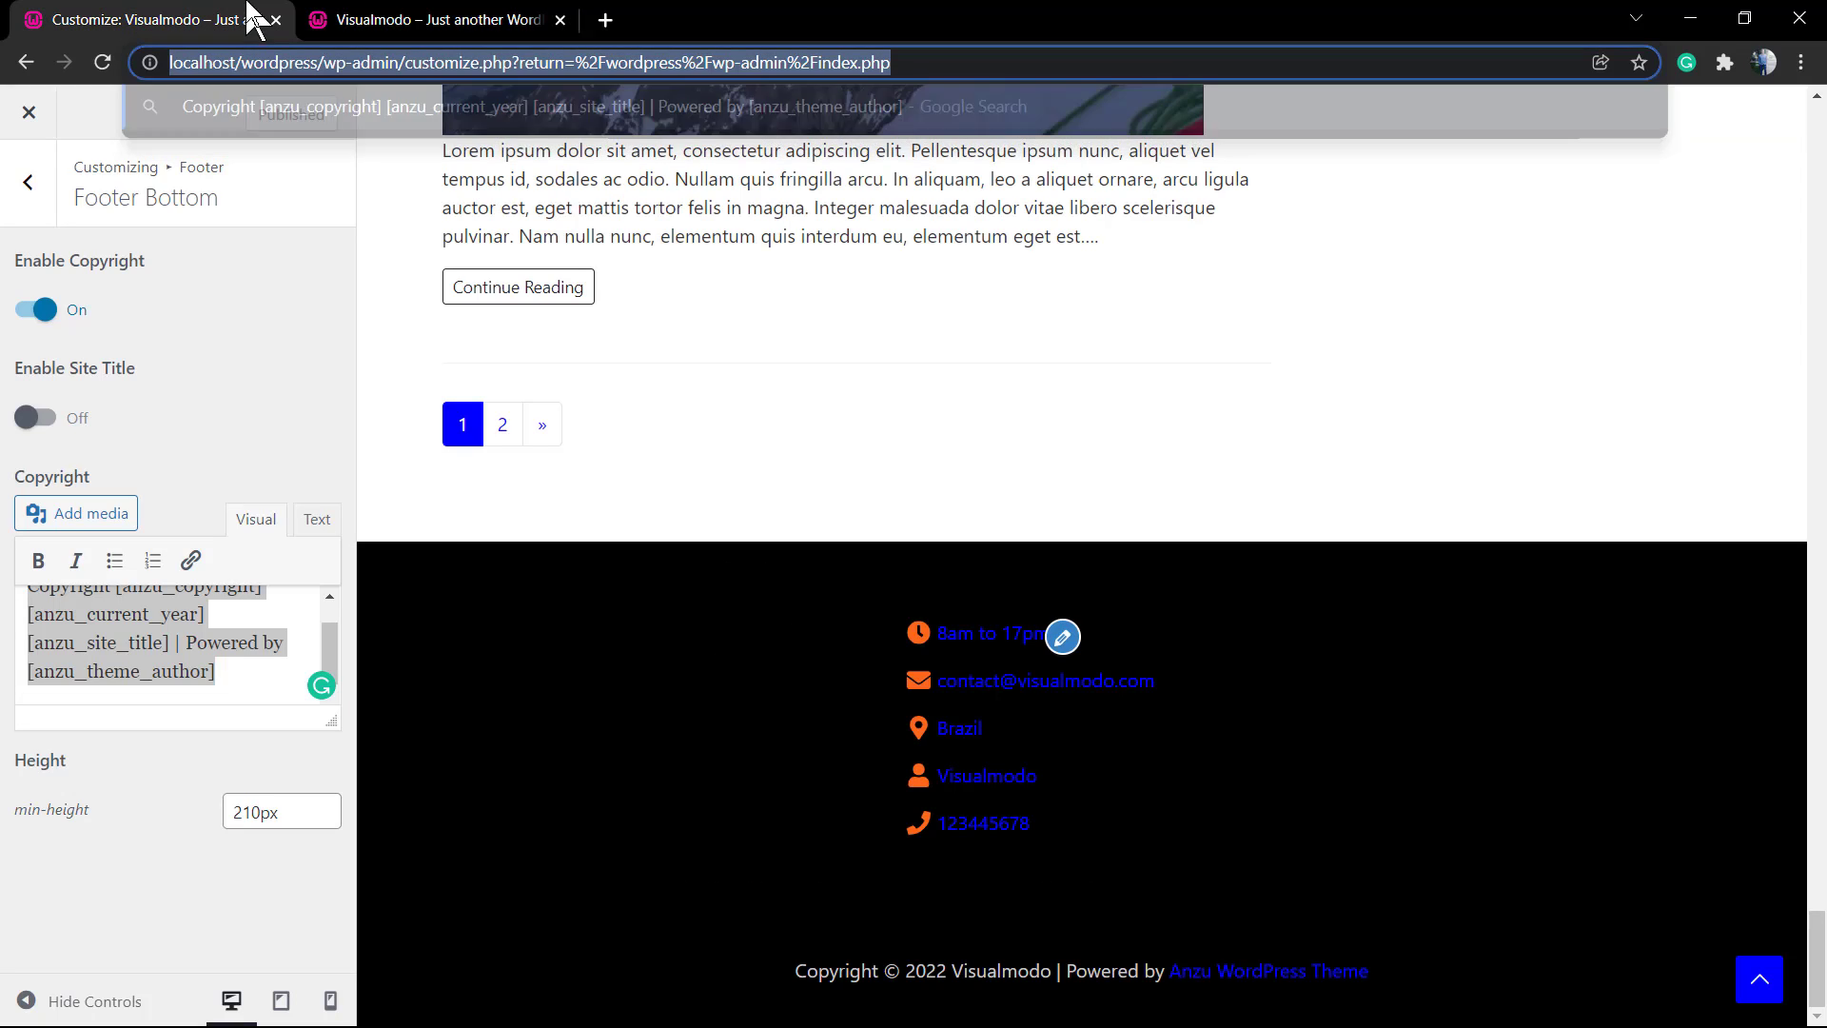
click(200, 618)
key(ctrl+a)
key(ctrl+c)
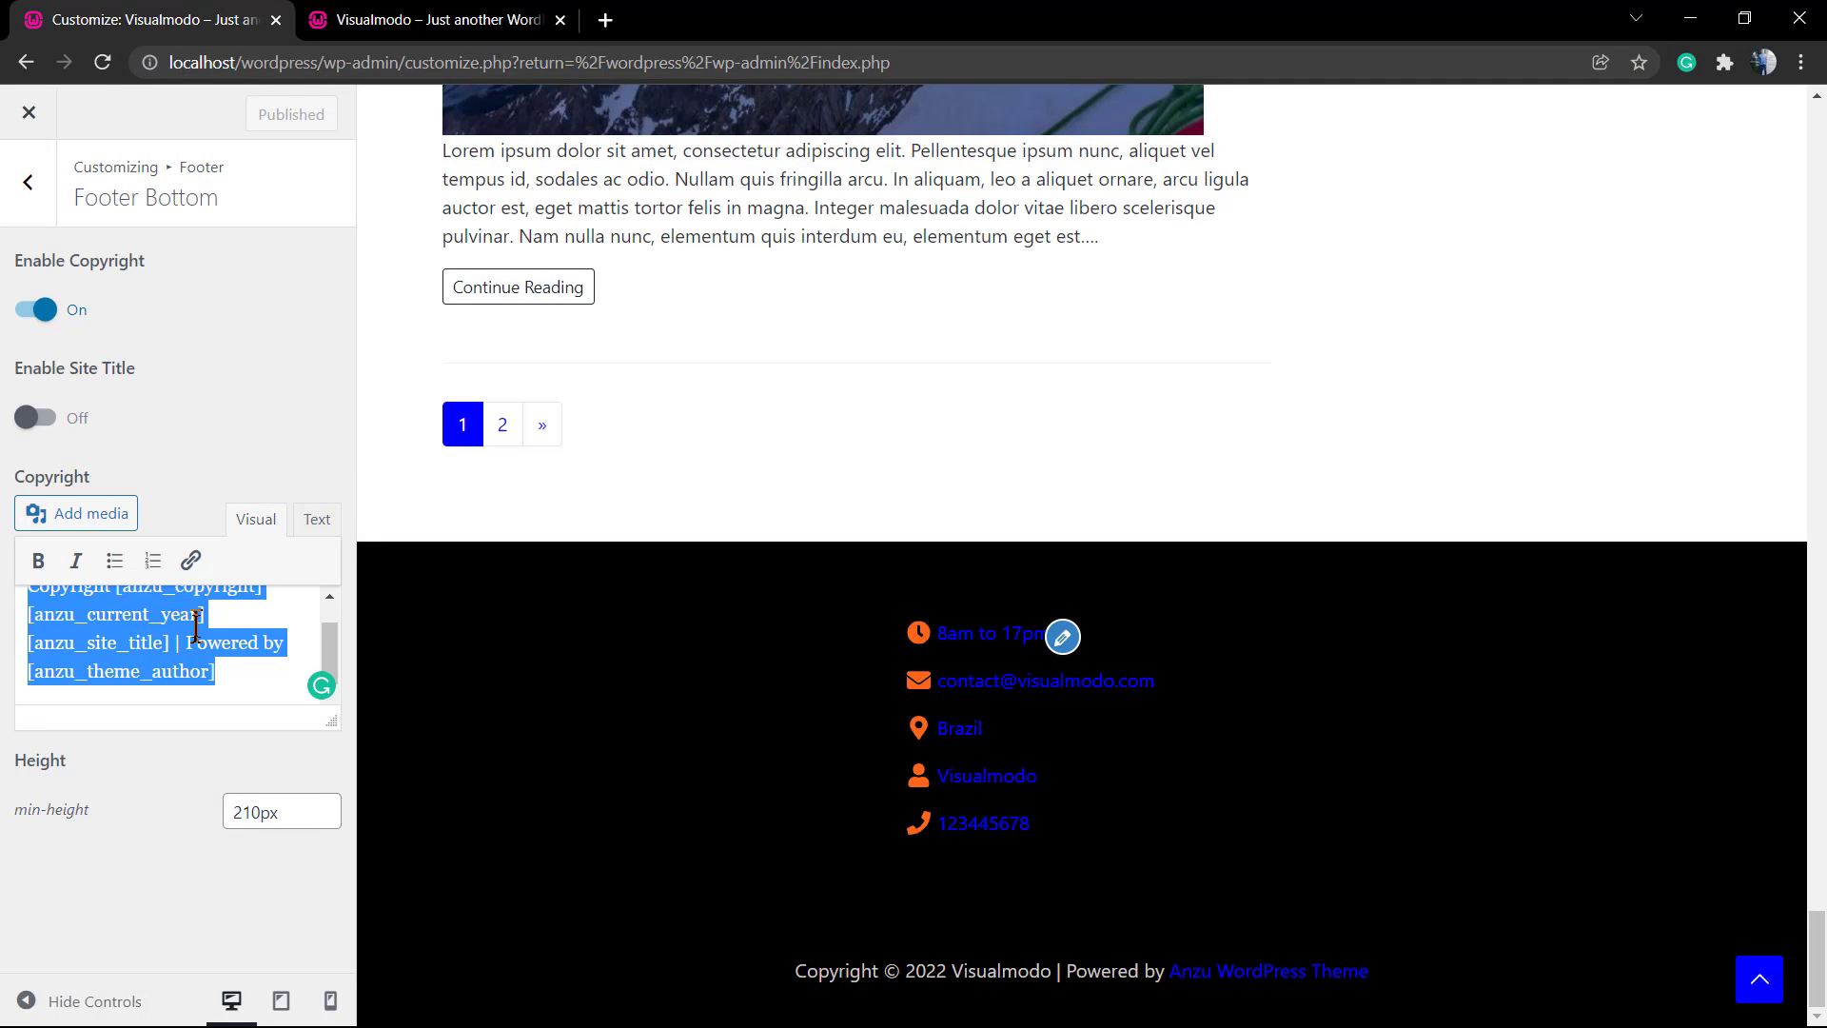
text(You can)
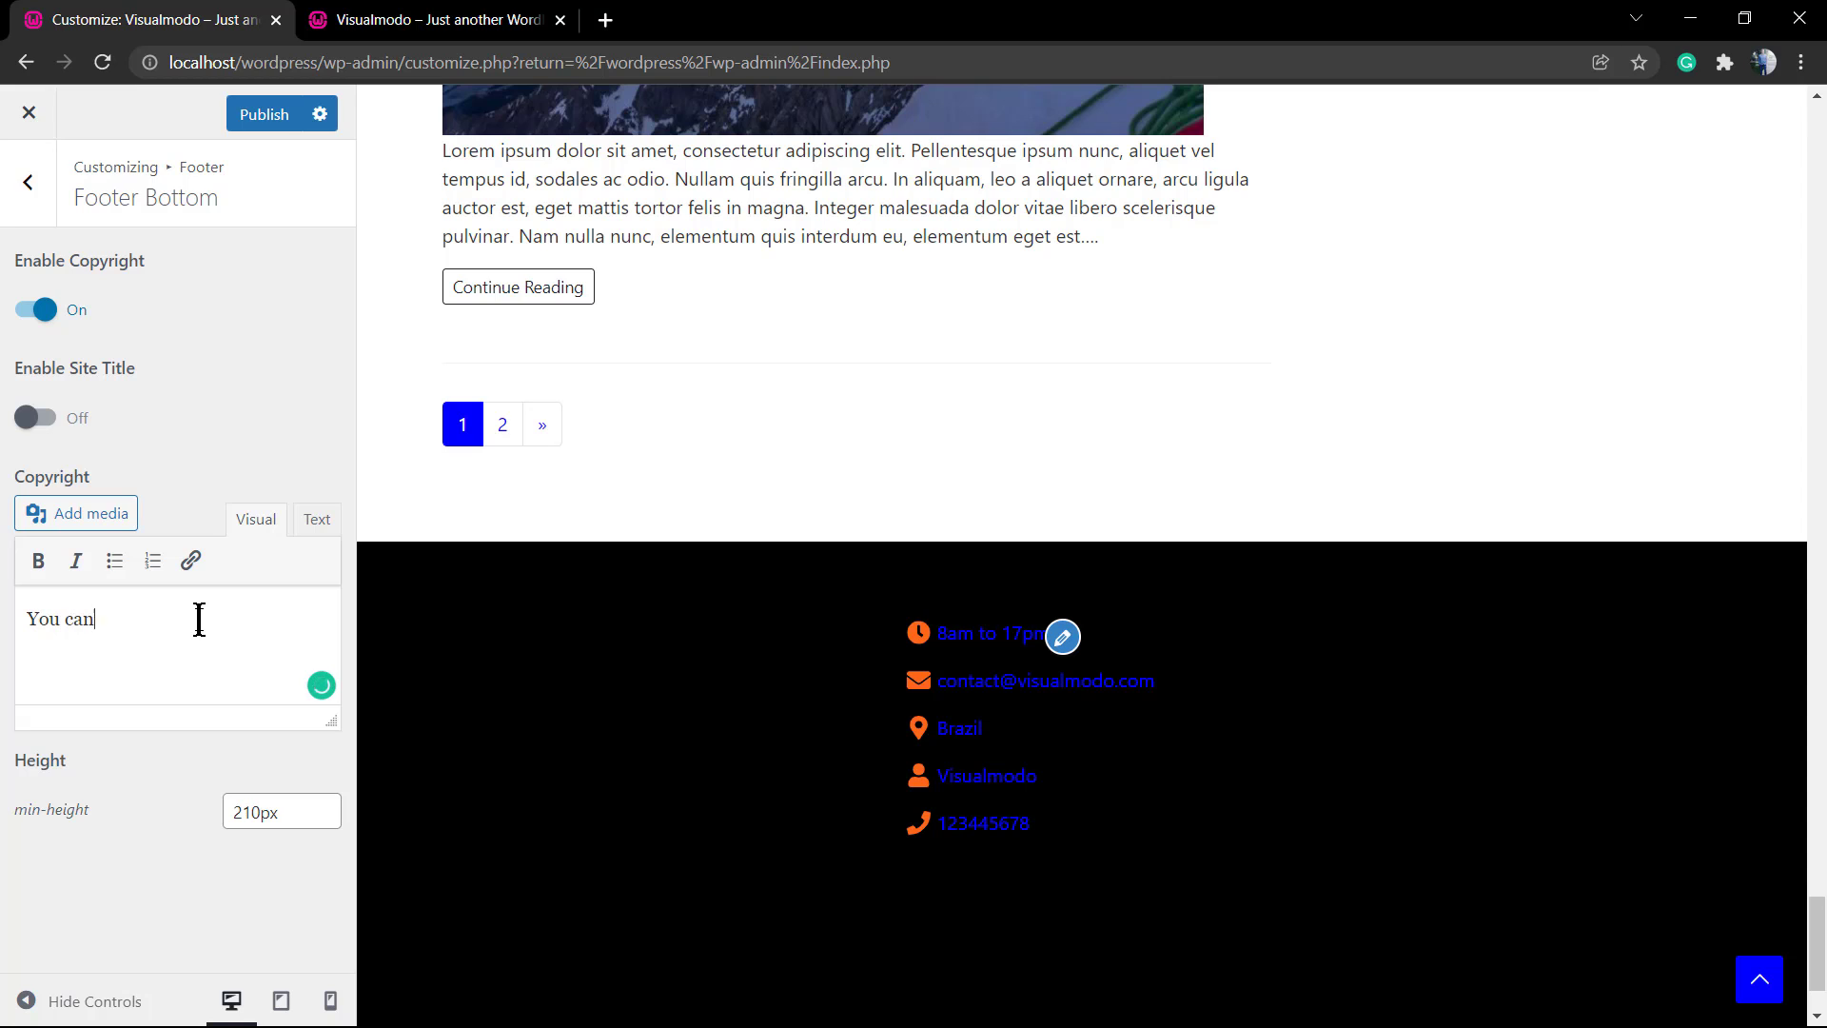
text( chan)
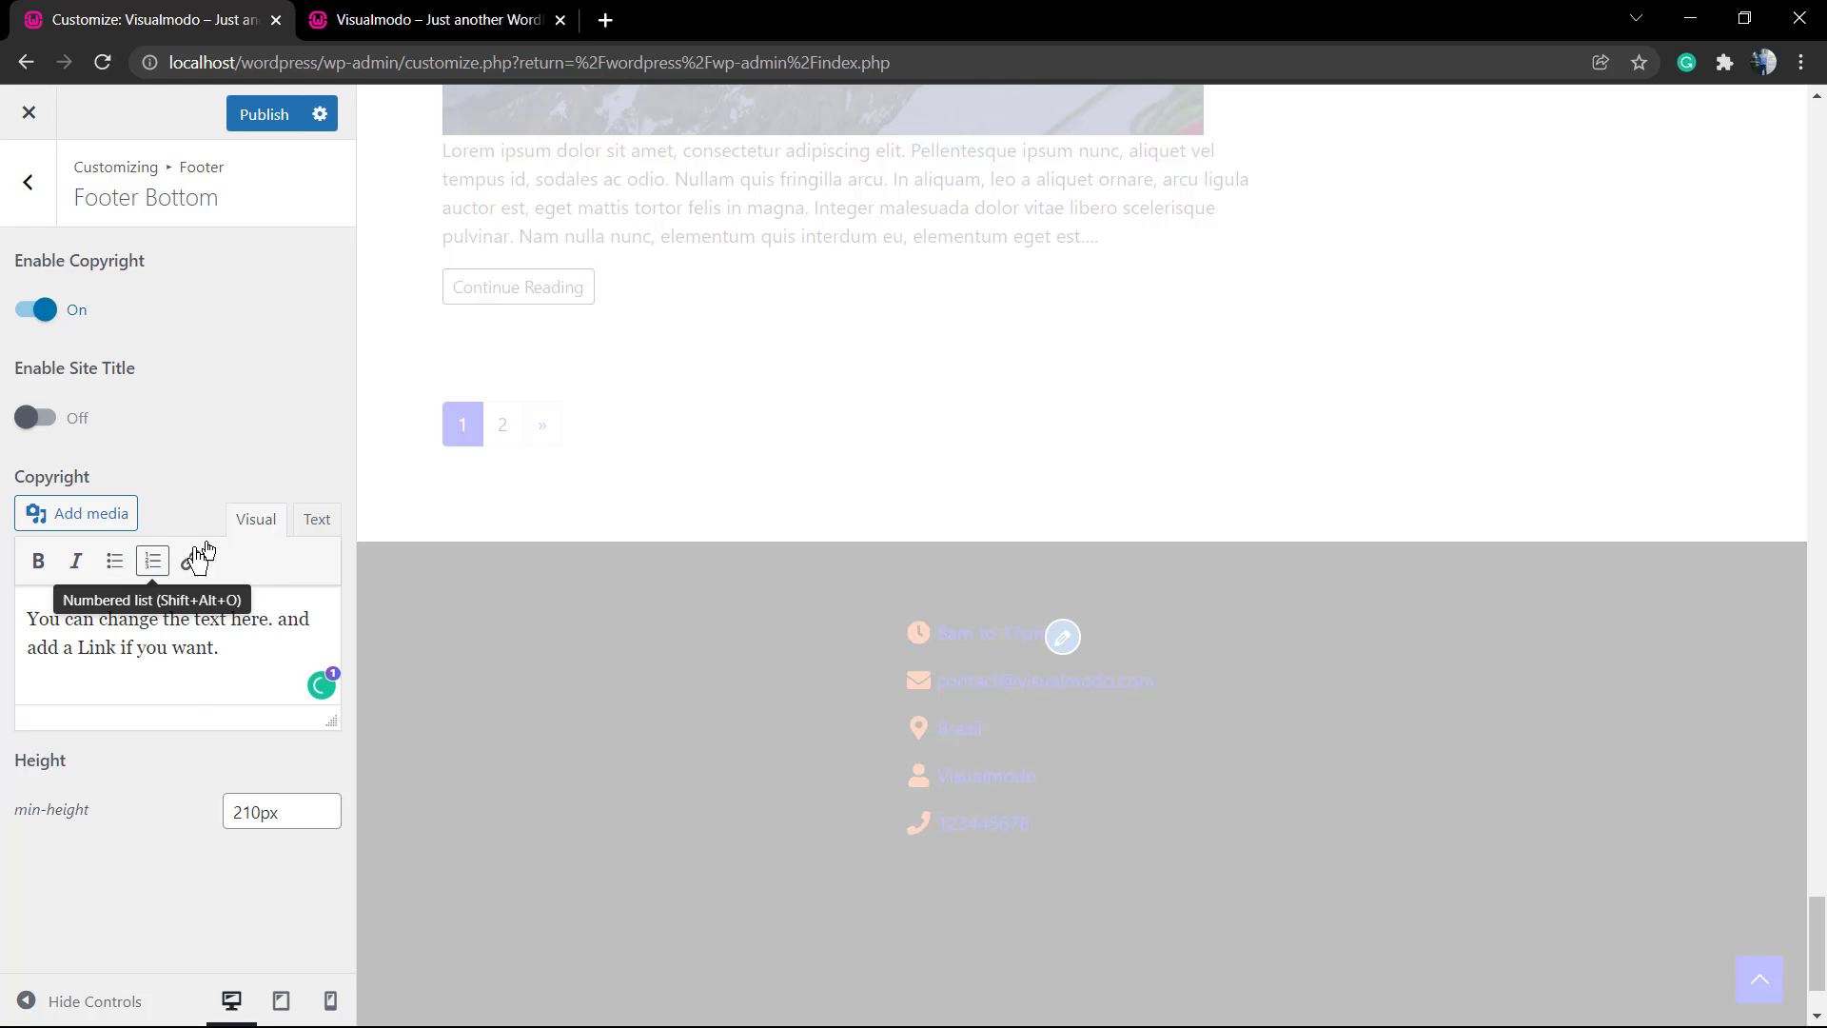
- Open visualmodo.com/blog from the live site tab's address bar
click(457, 20)
click(433, 63)
key(ctrl+v)
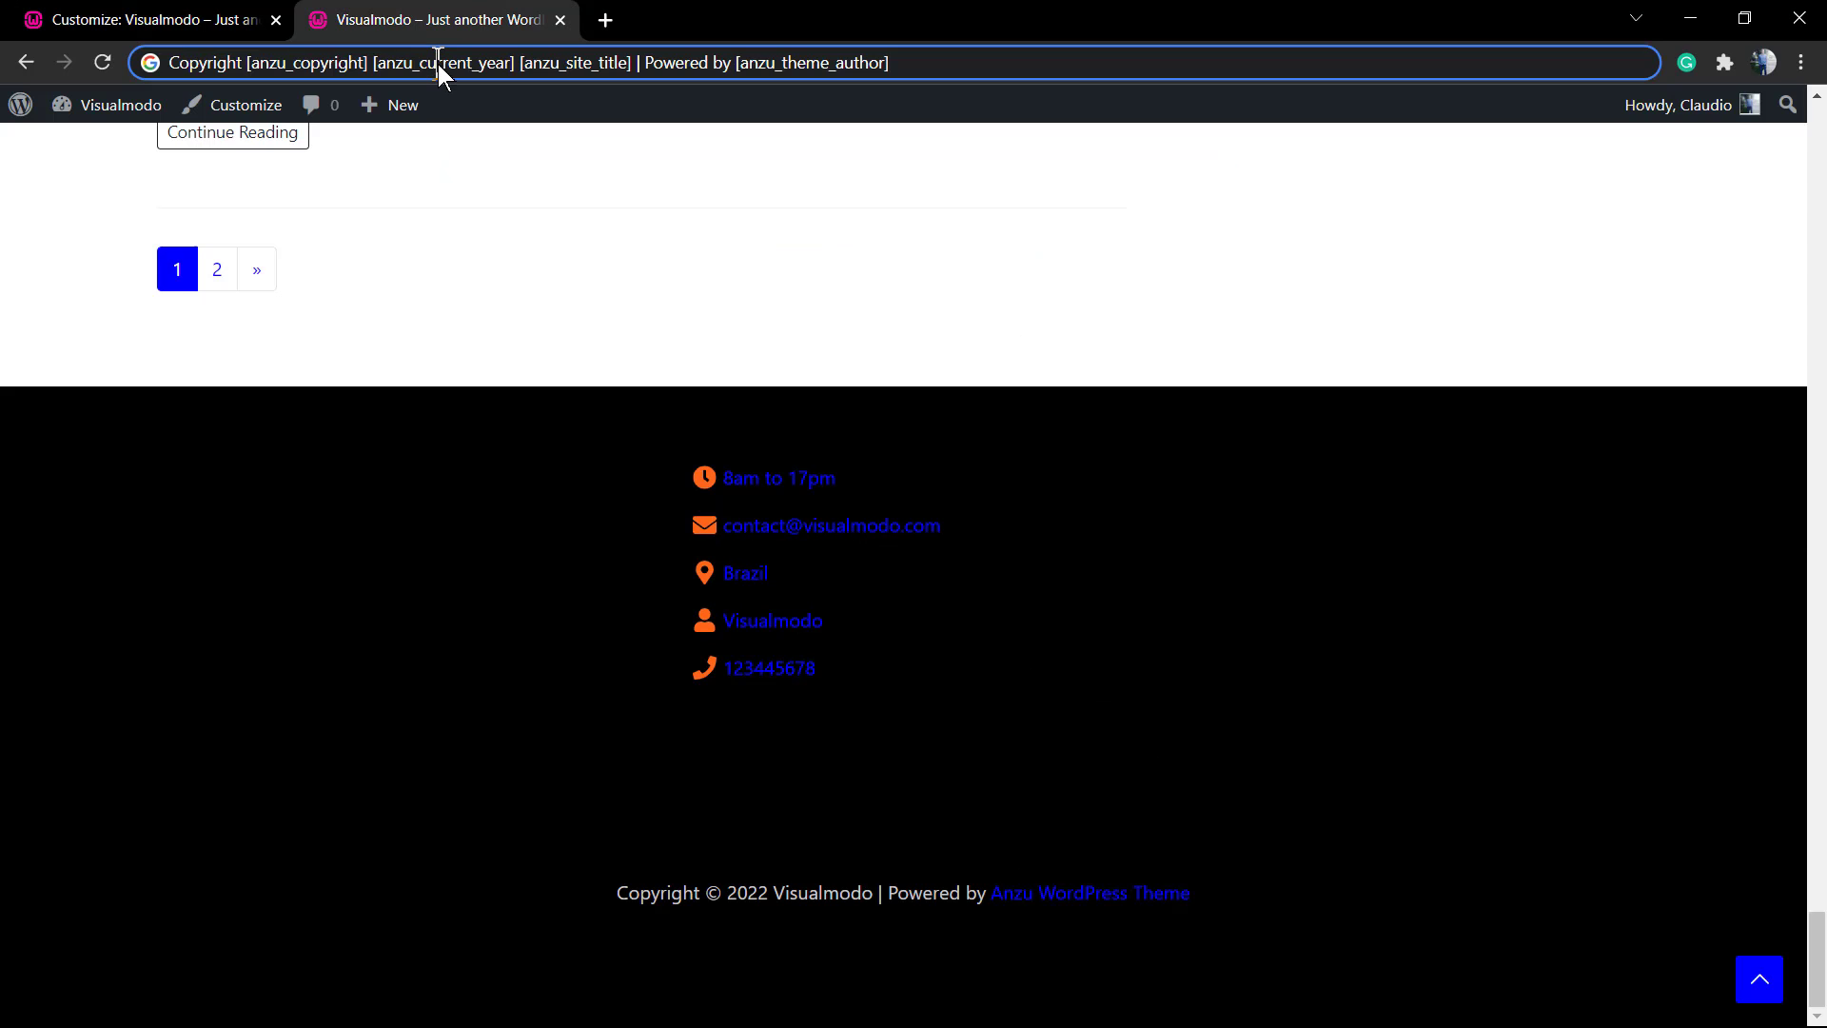
key(ctrl+a)
text(visua)
key(Return)
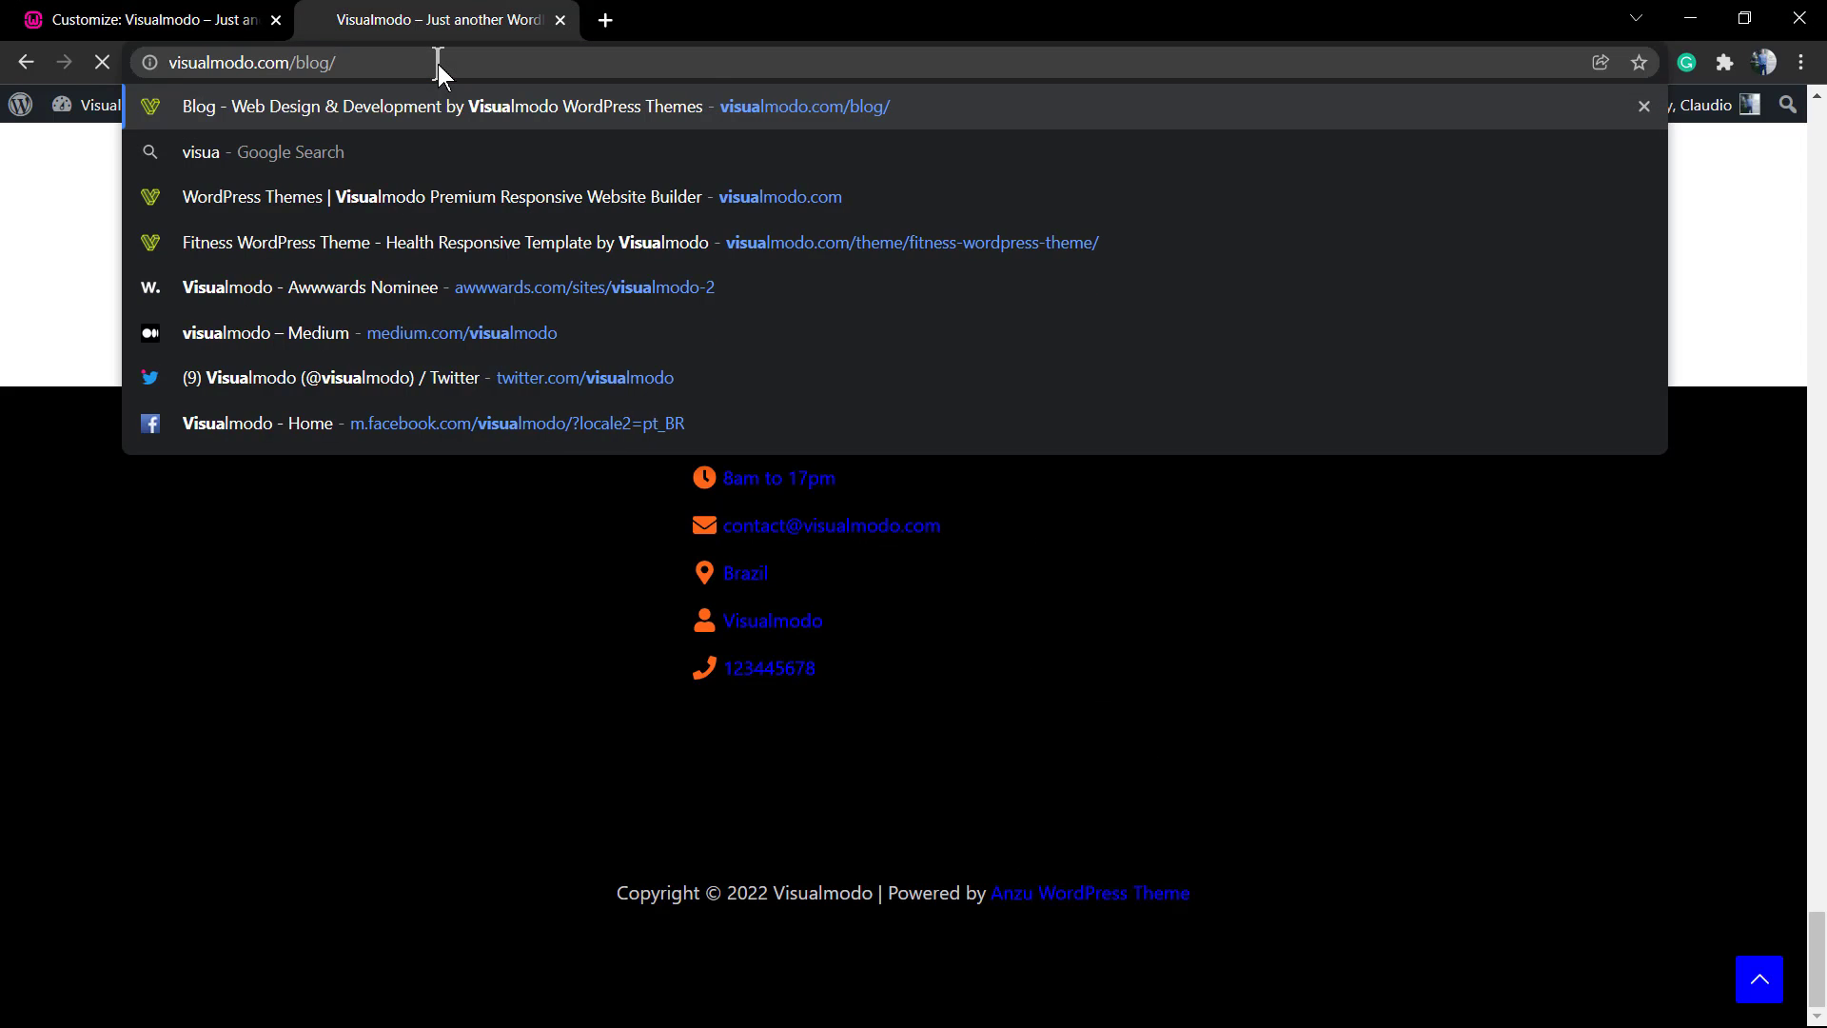
key(Return)
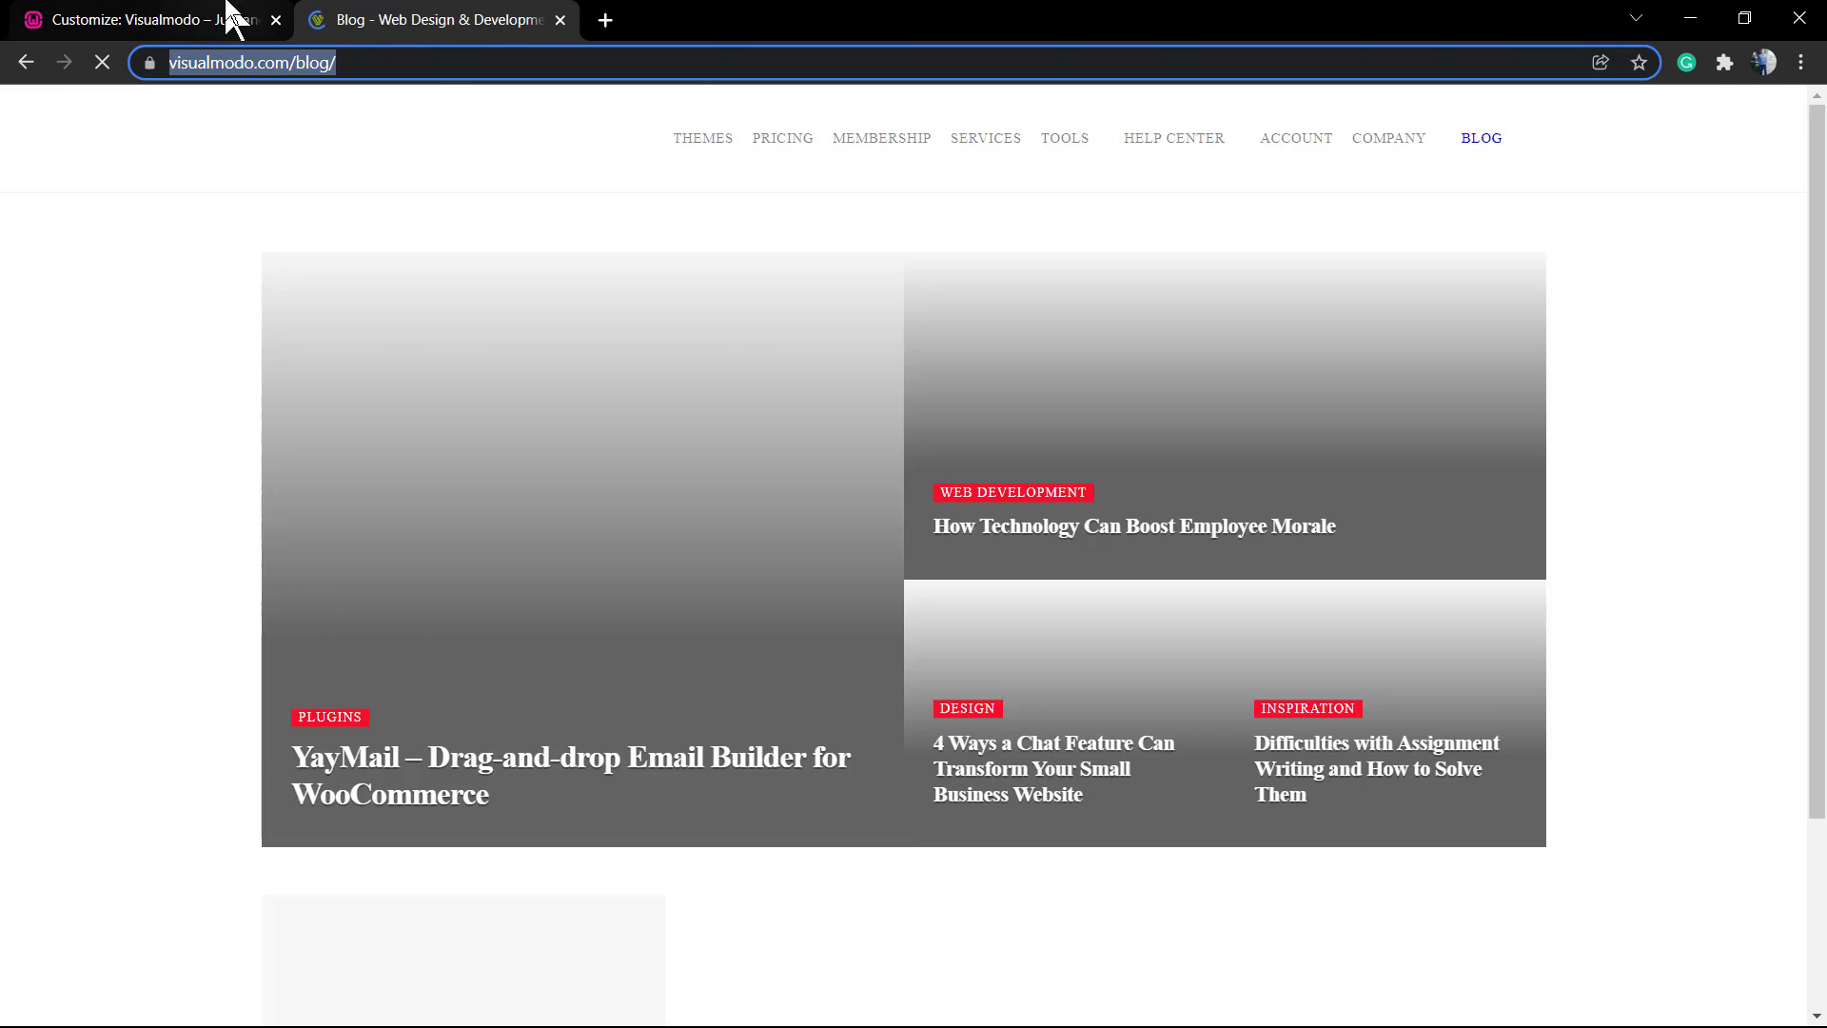
click(229, 18)
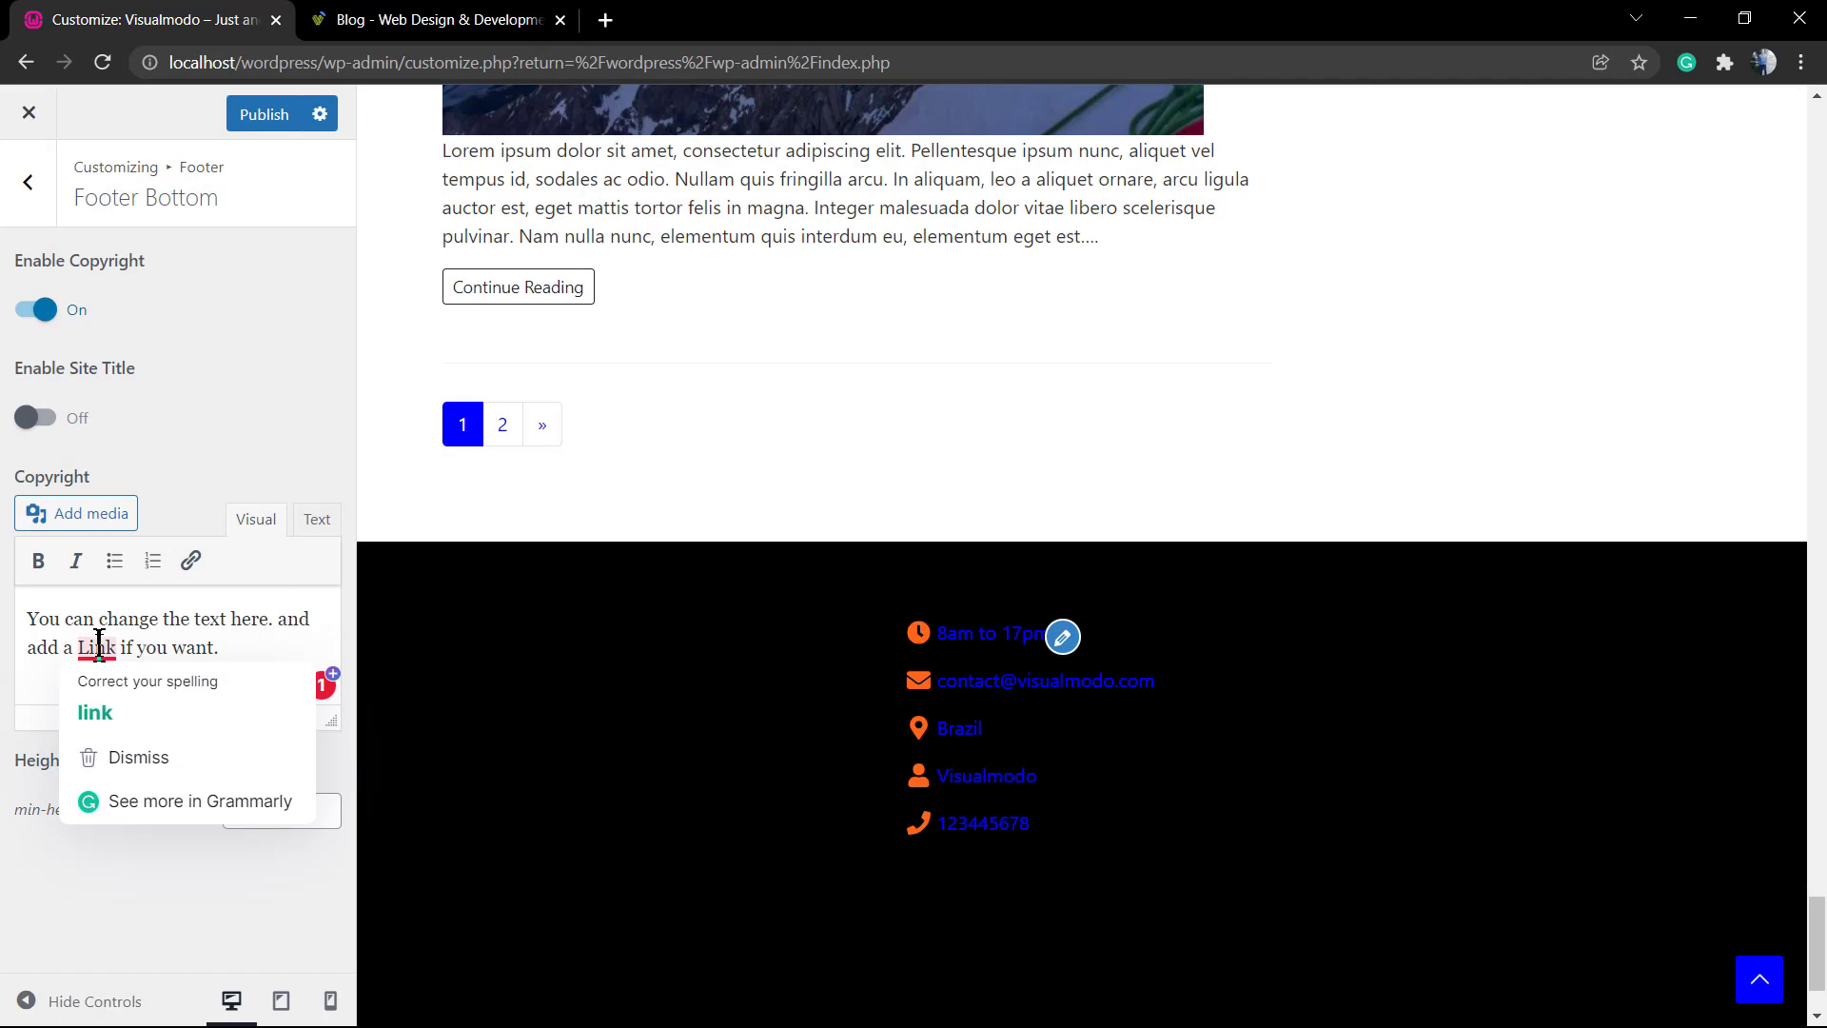
- Accept the 'link' spelling fix and link 'link if you want' to visualmodo.com/blog
click(100, 692)
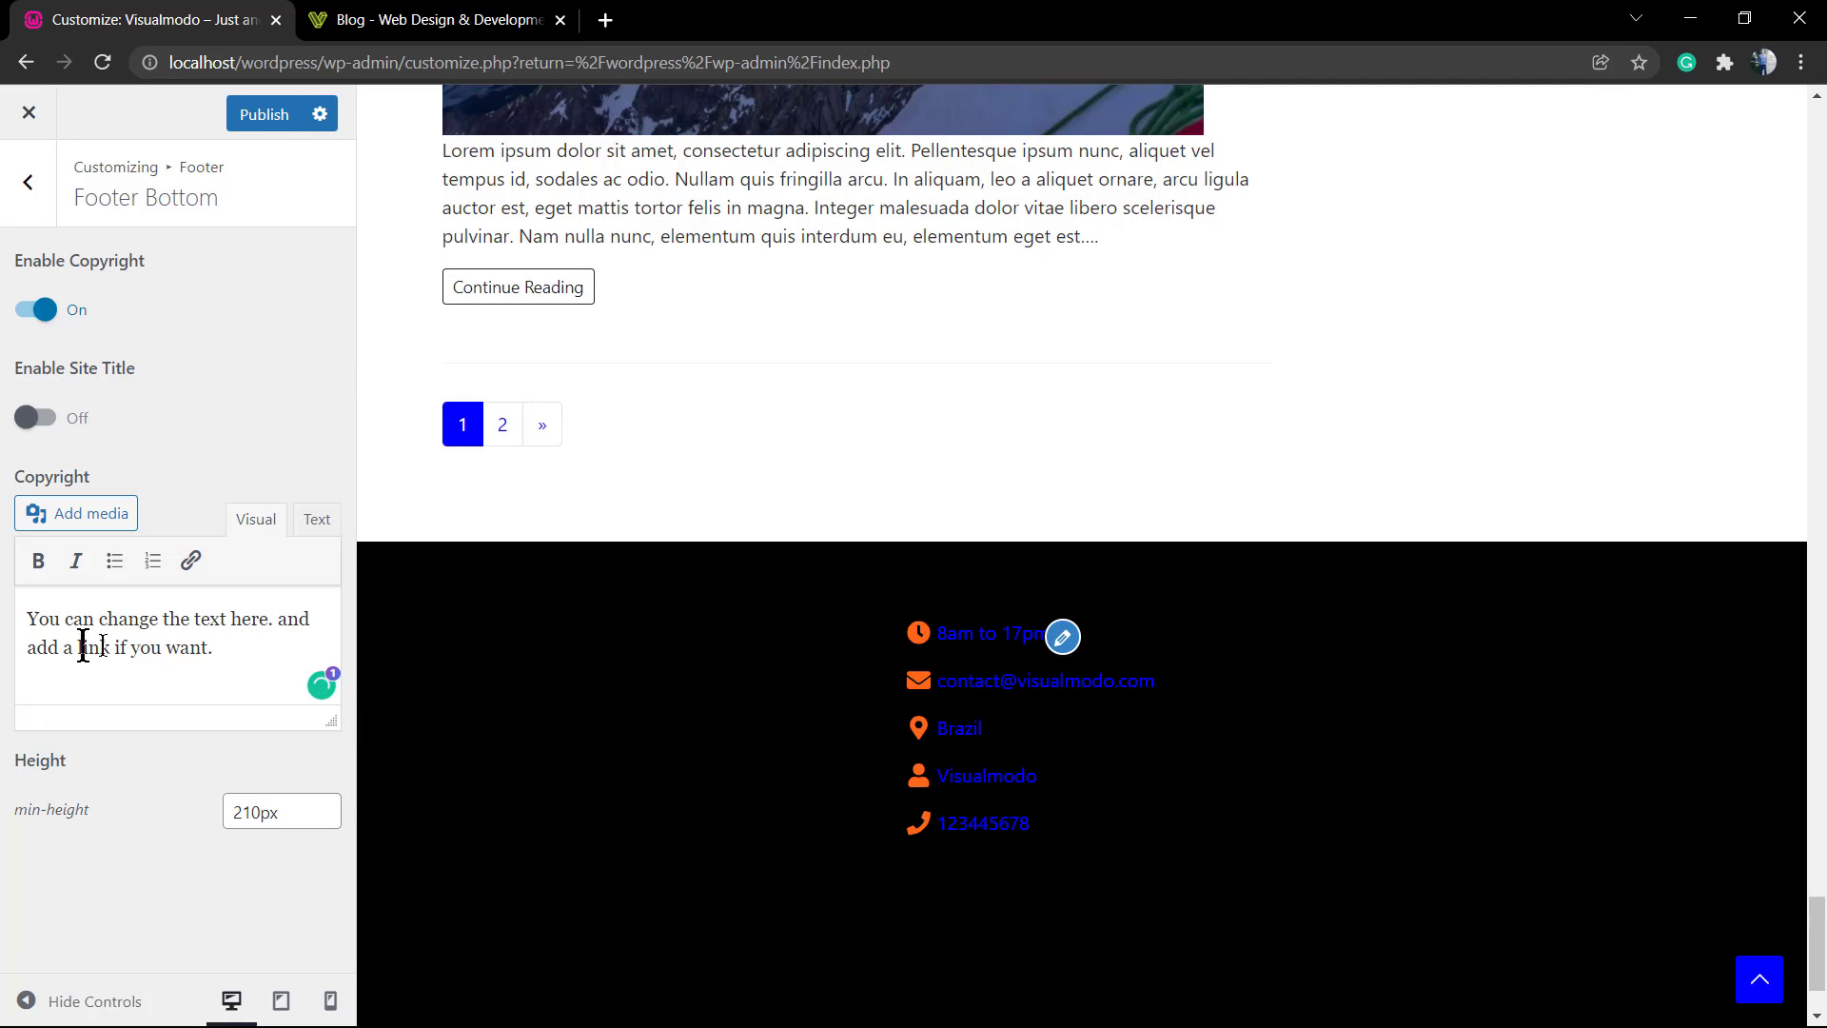
drag(81, 647, 204, 647)
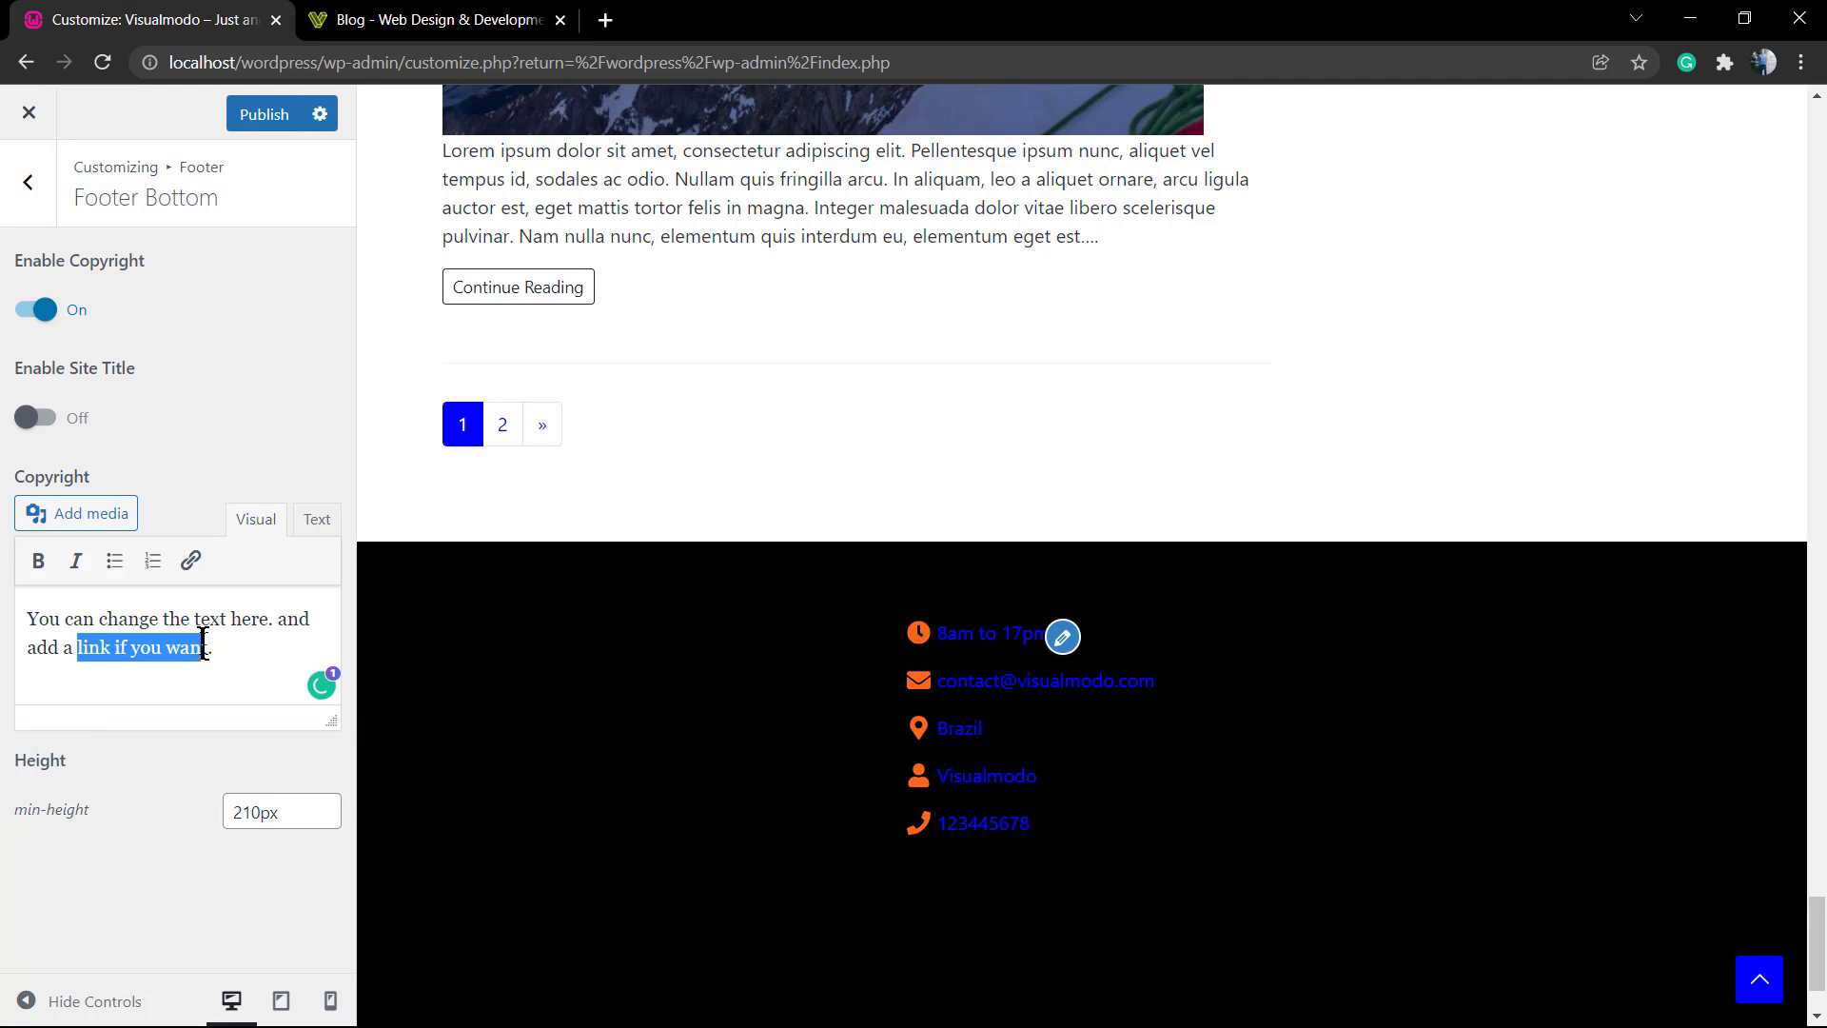
click(189, 561)
text(https://visualmodo.com/blog/)
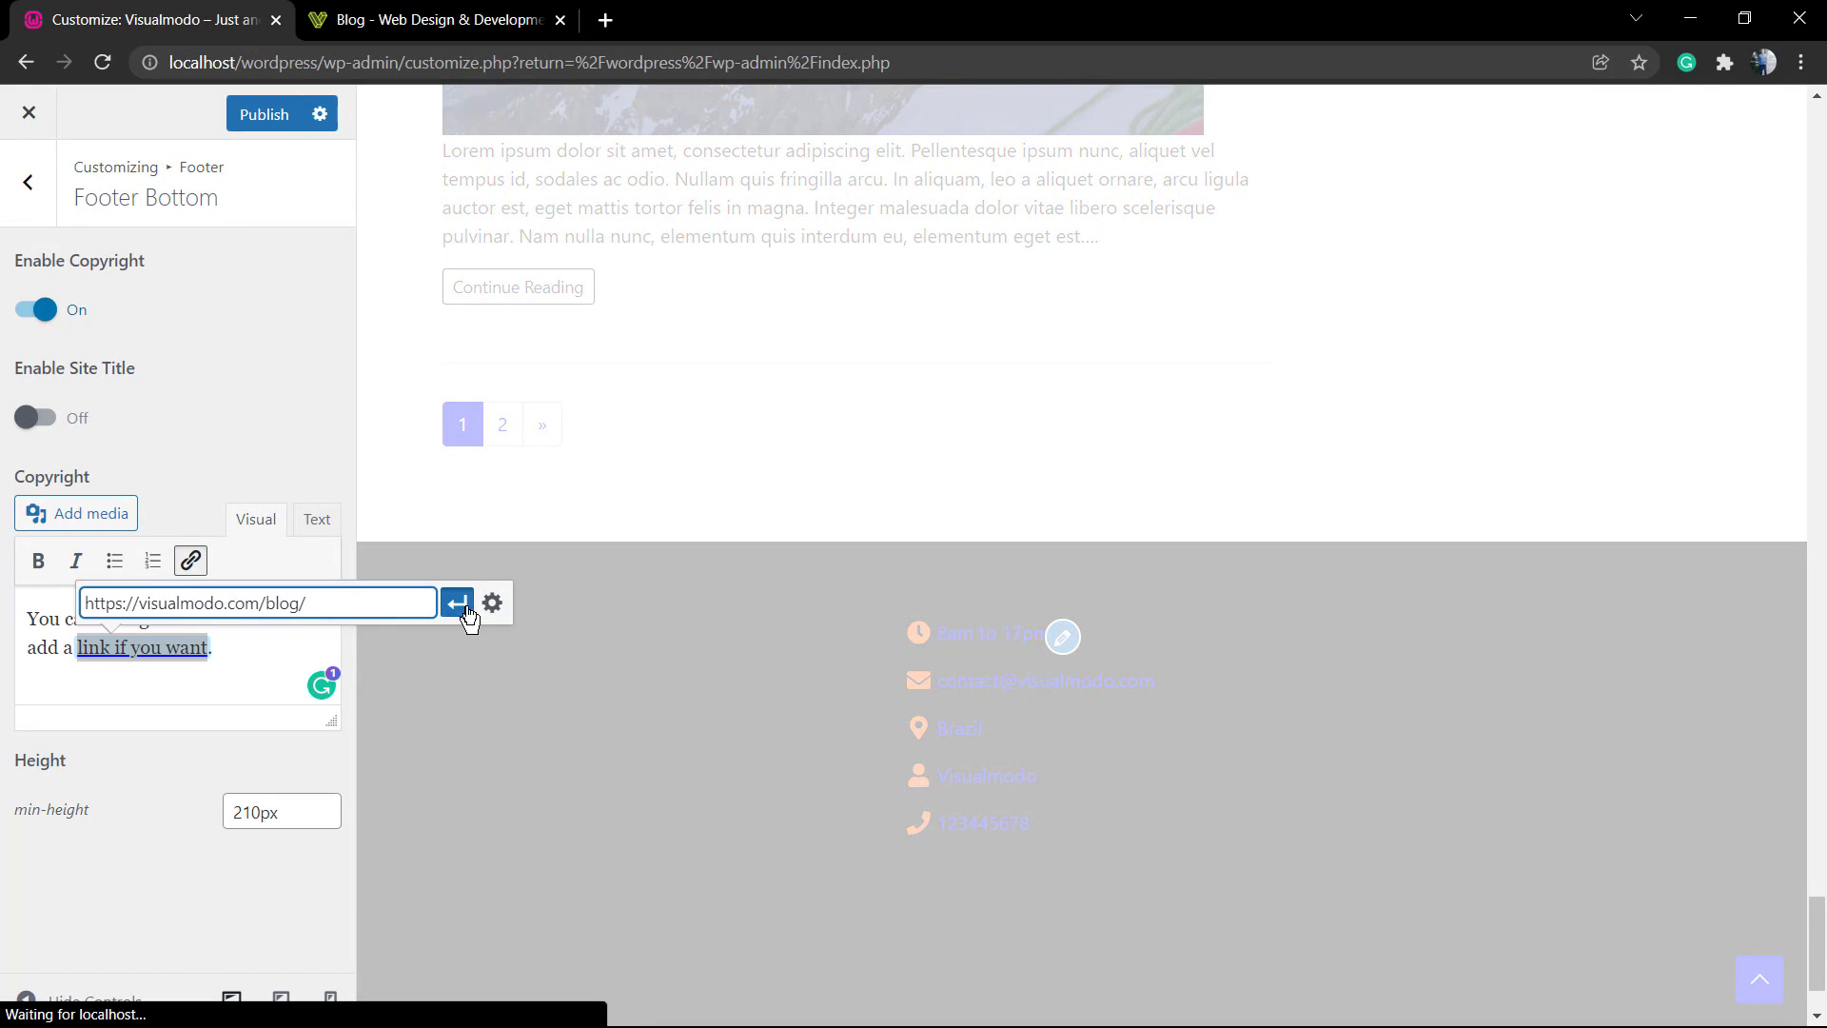
click(456, 604)
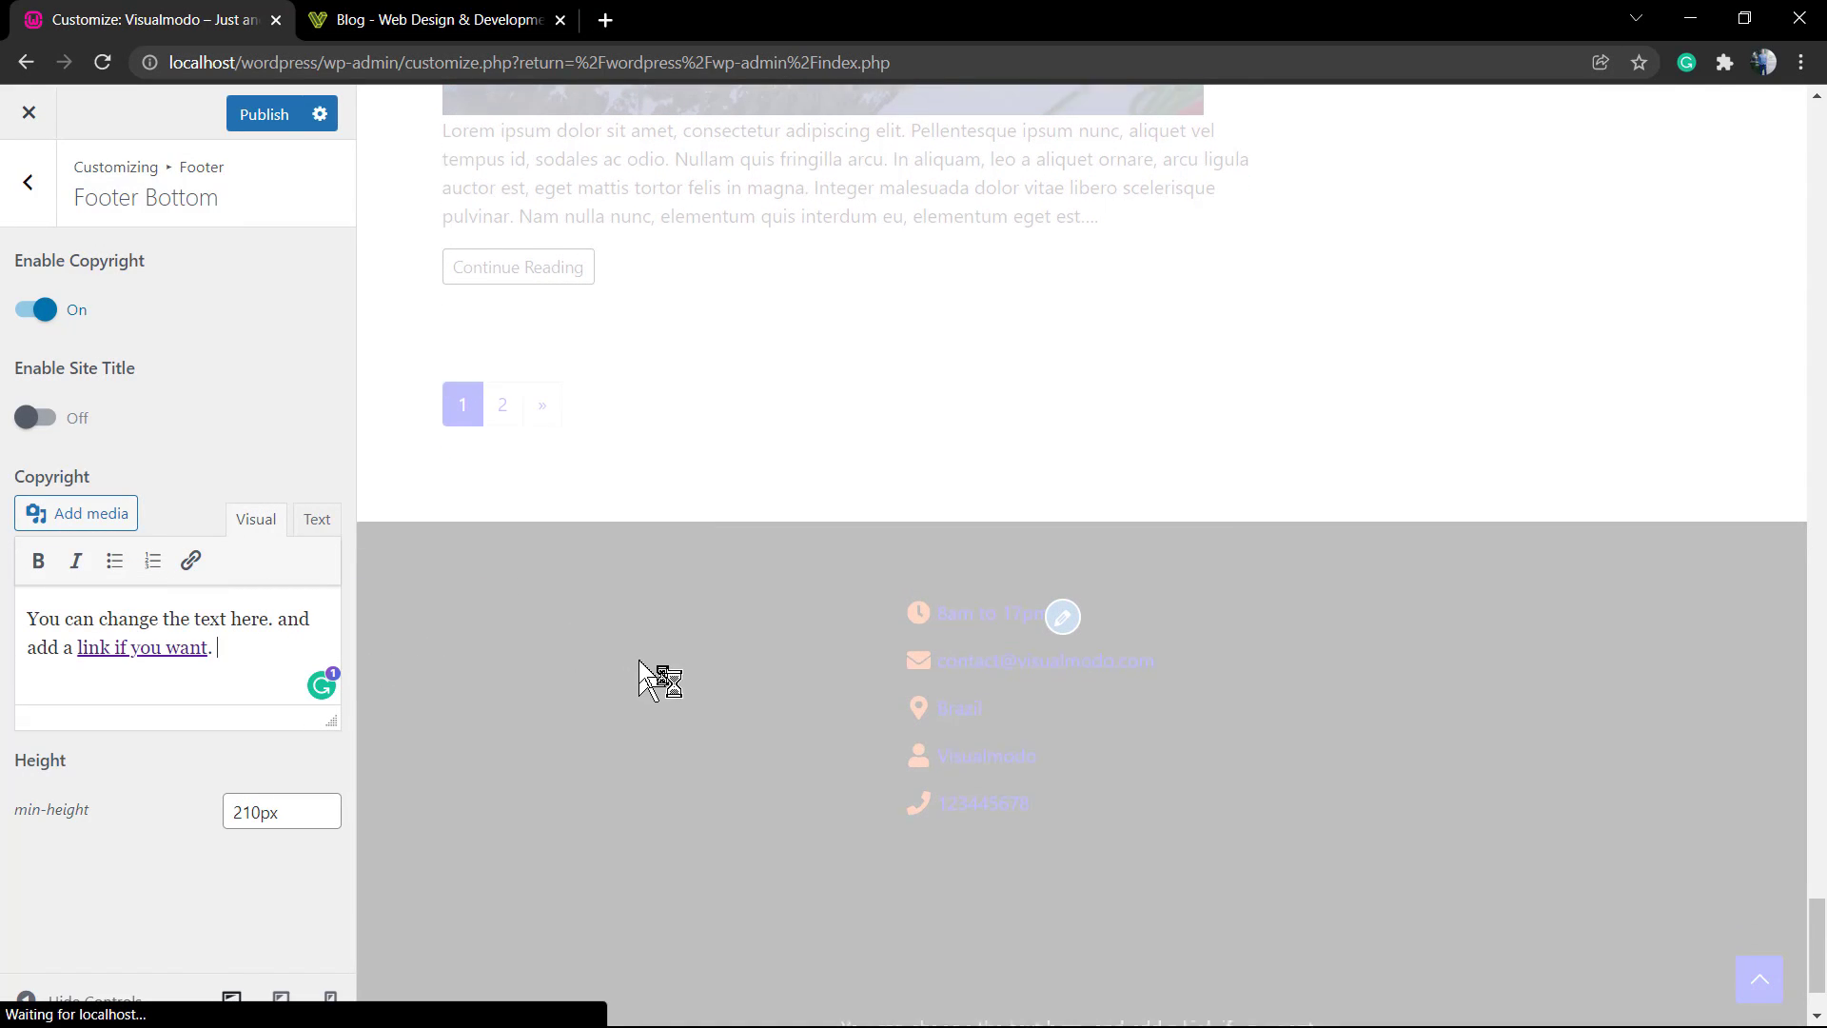
scroll(658, 685, down, 10)
scroll(657, 673, down, 10)
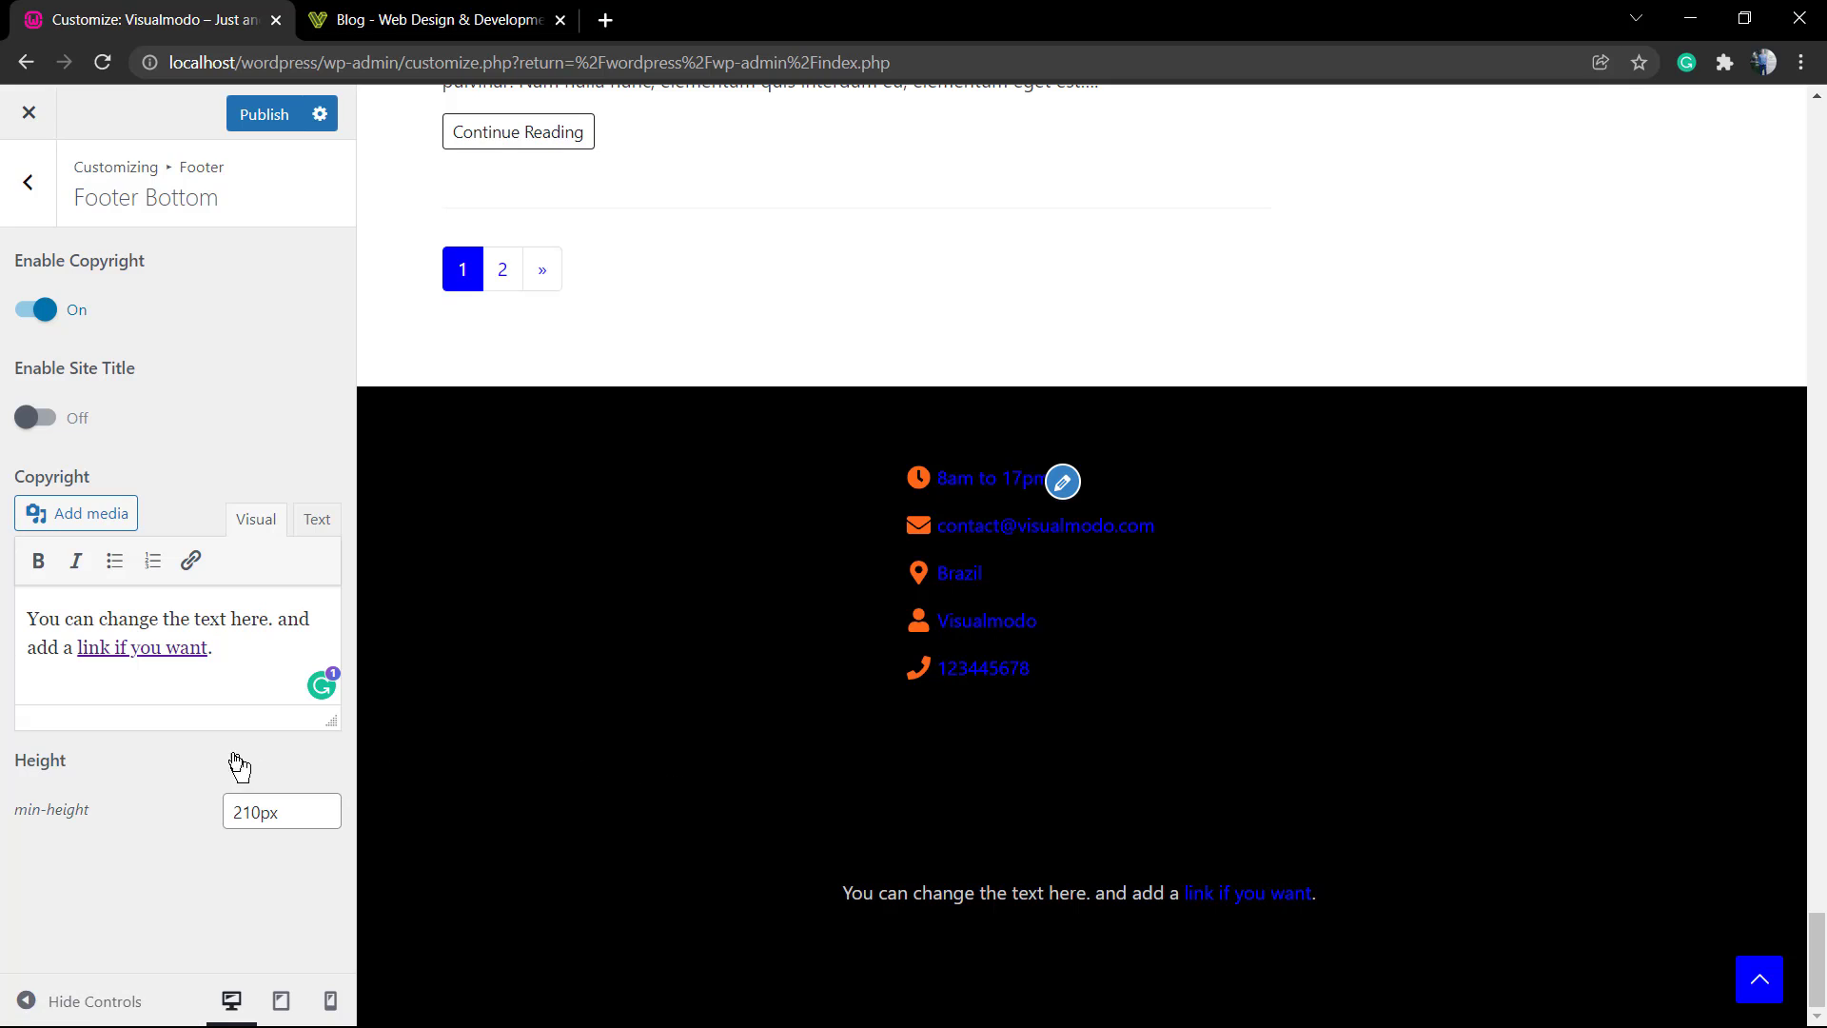
click(314, 520)
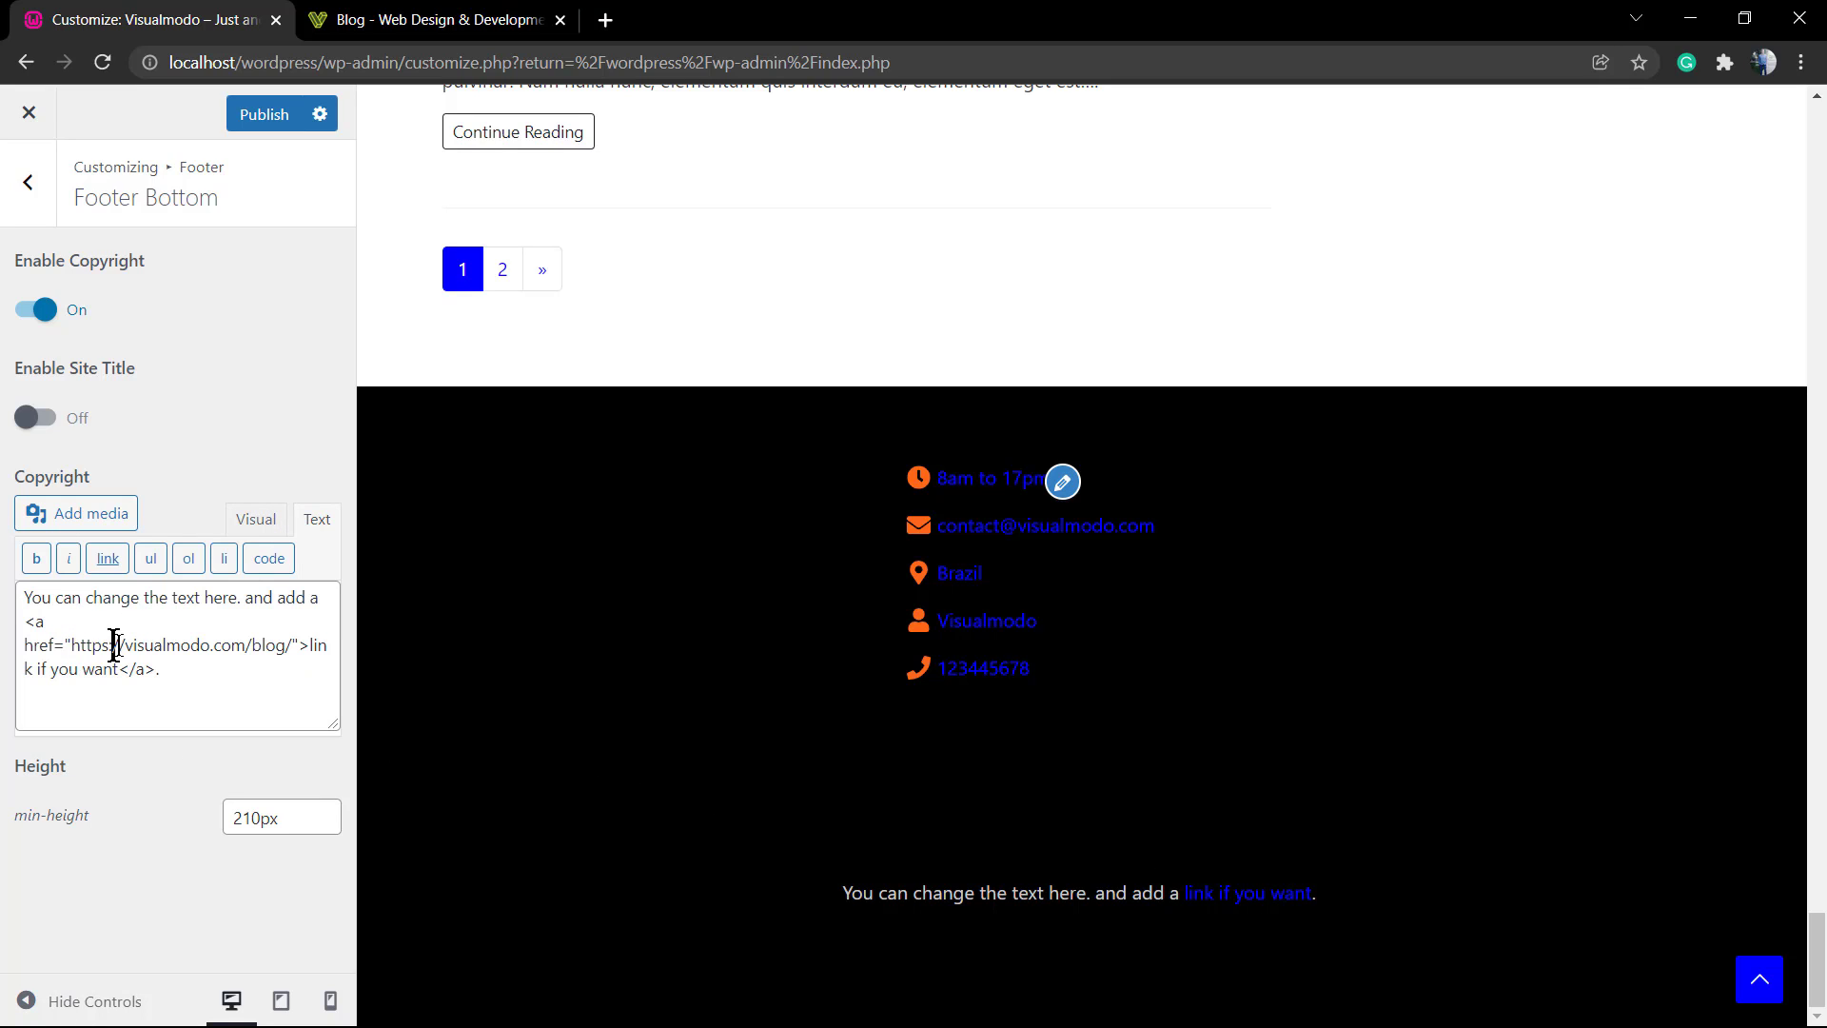
triple_click(43, 636)
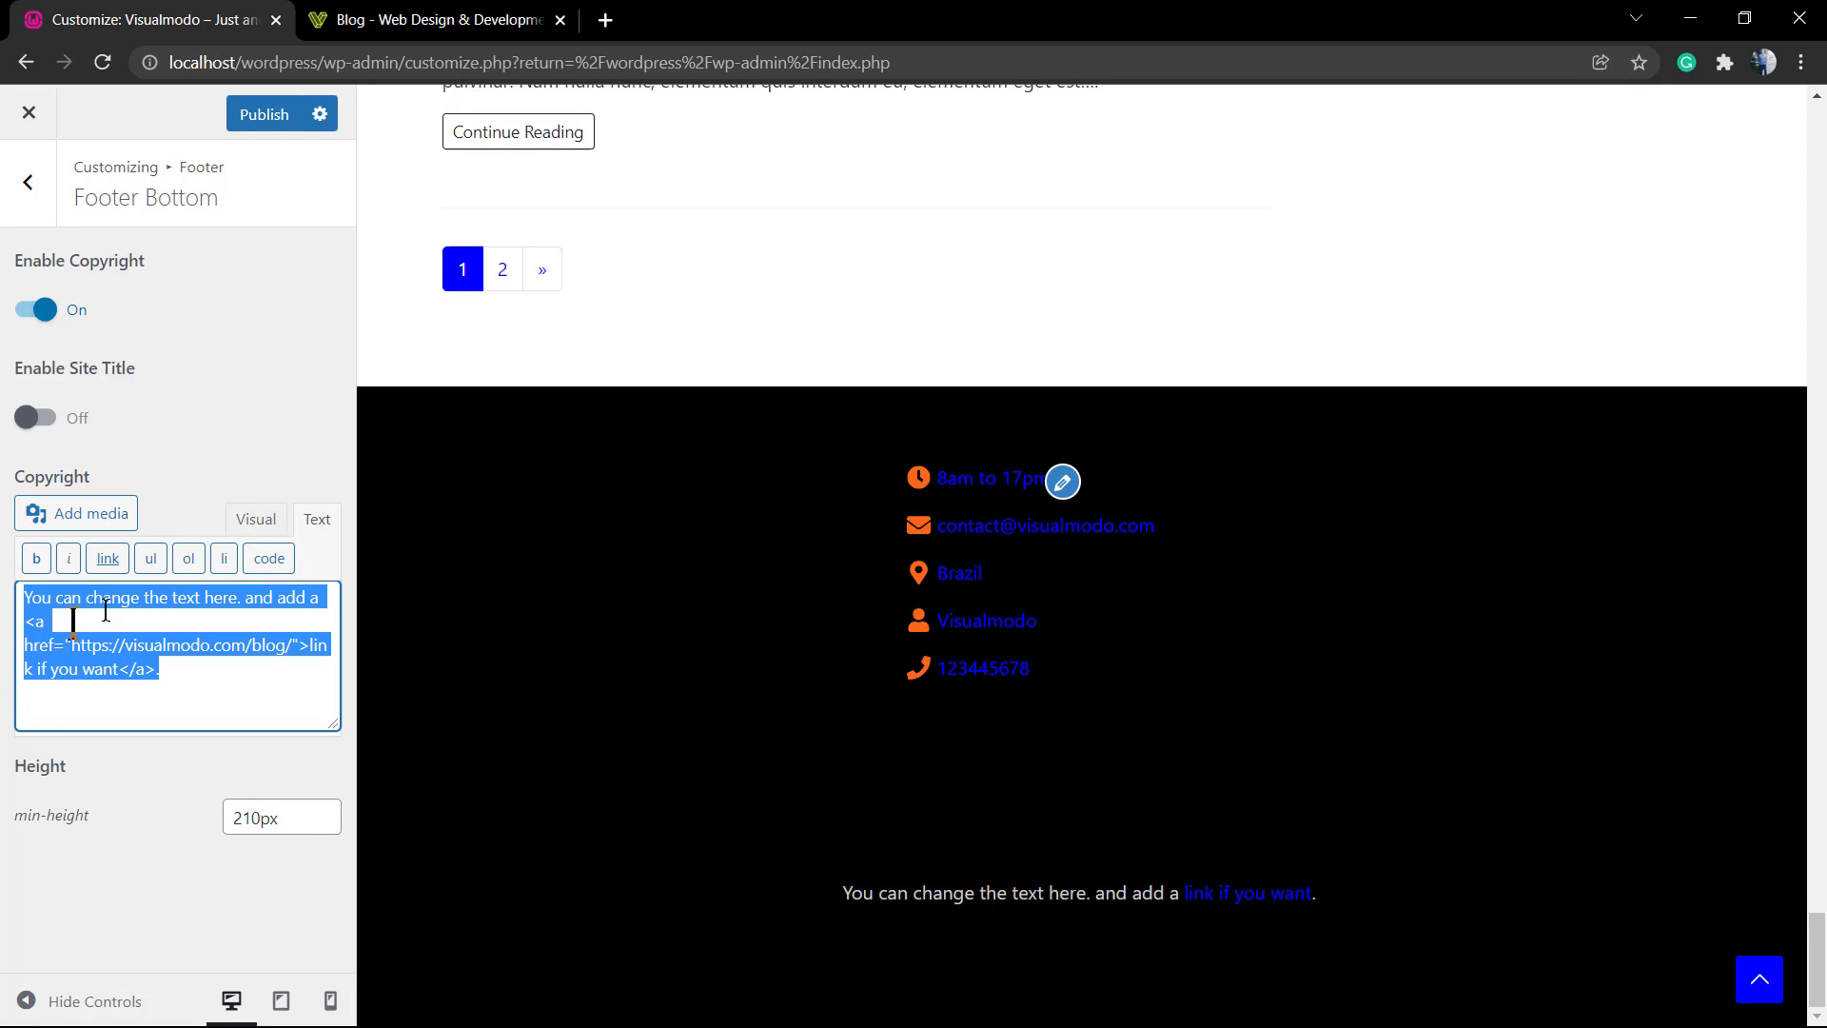
click(256, 518)
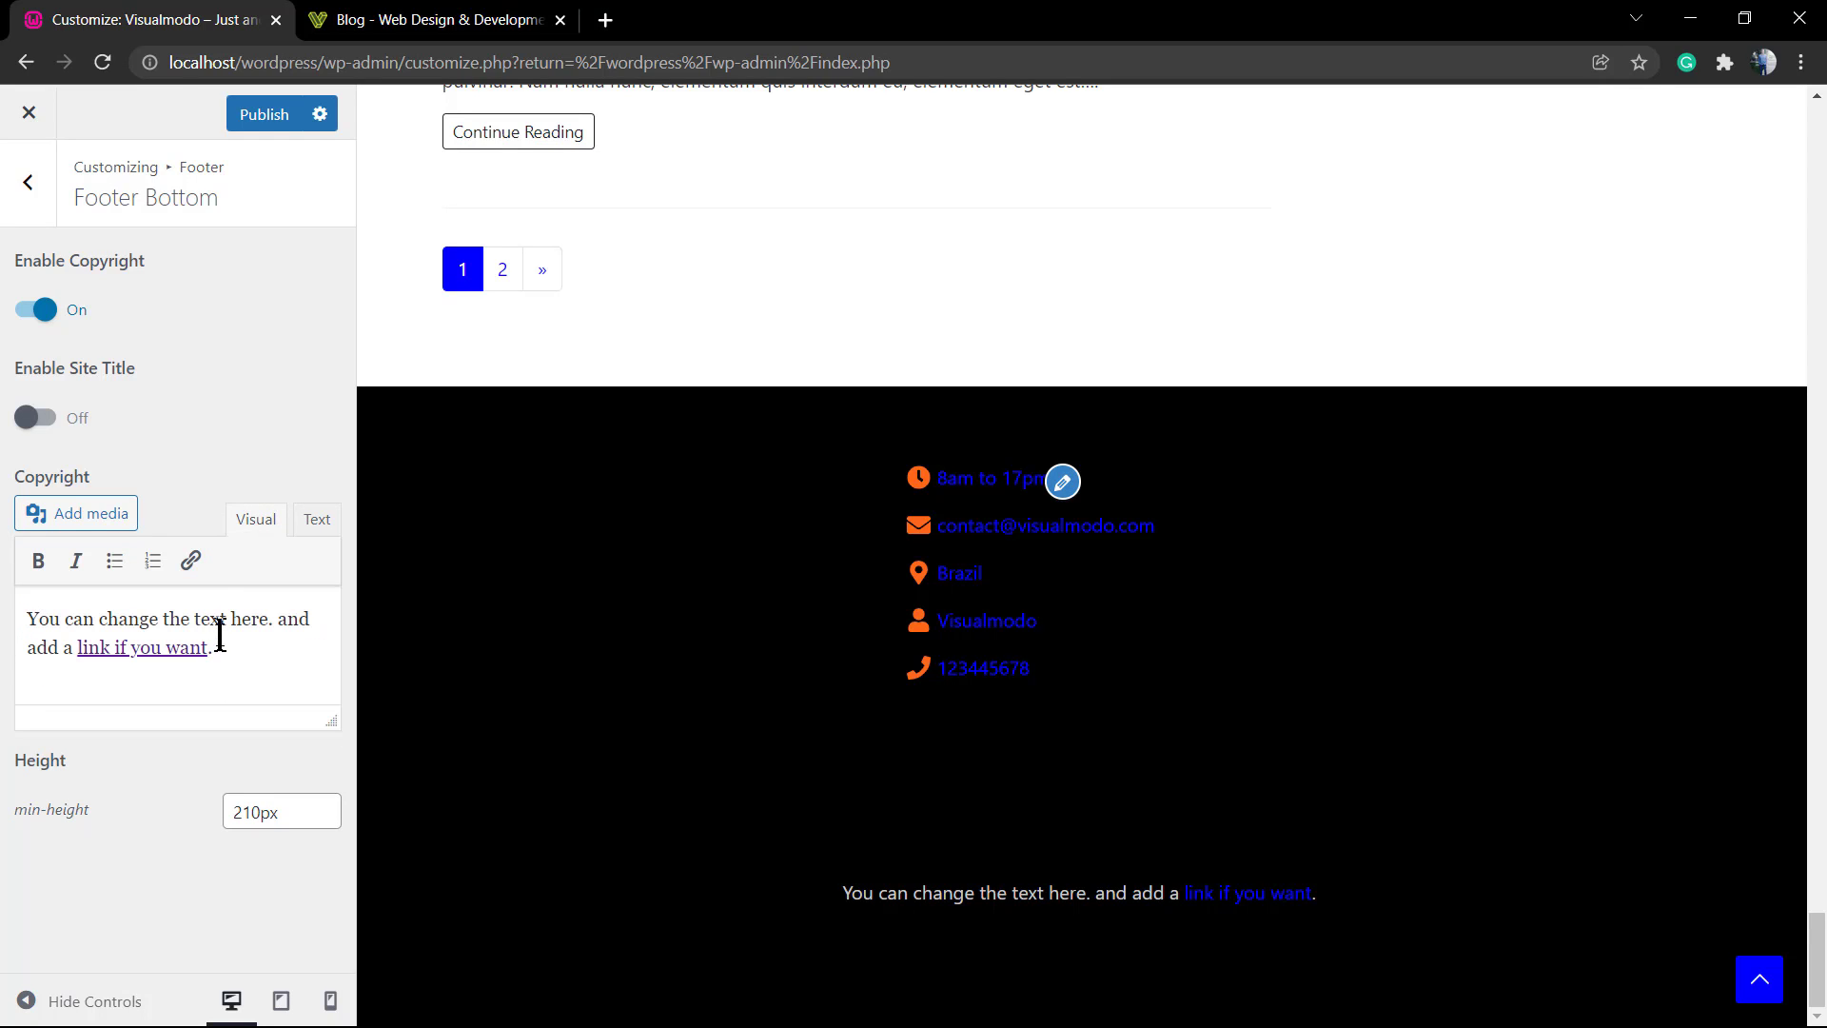